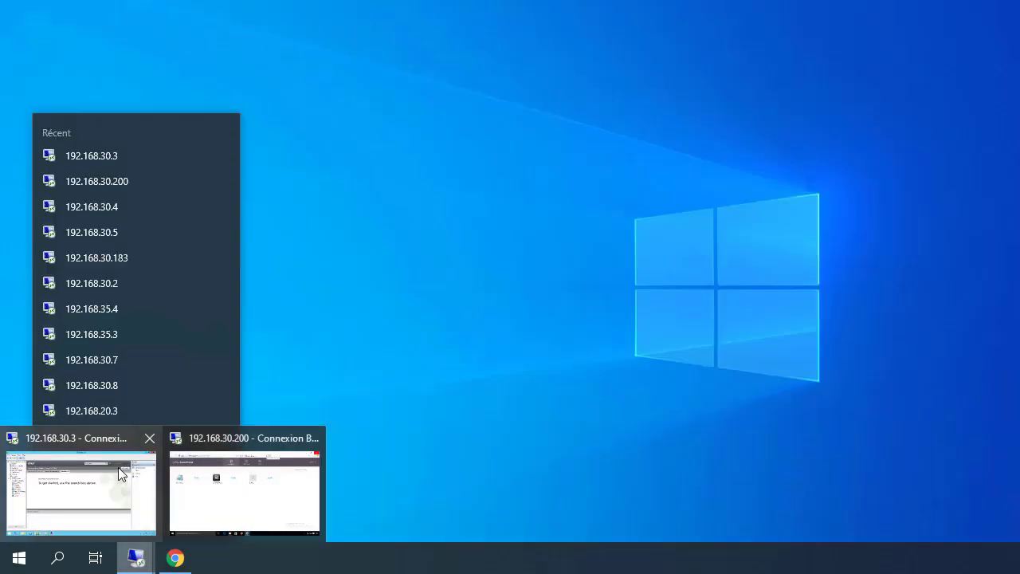
# Switch to the 192.168.30.3 remote session running Citrix Studio
pyautogui.click(118, 466)
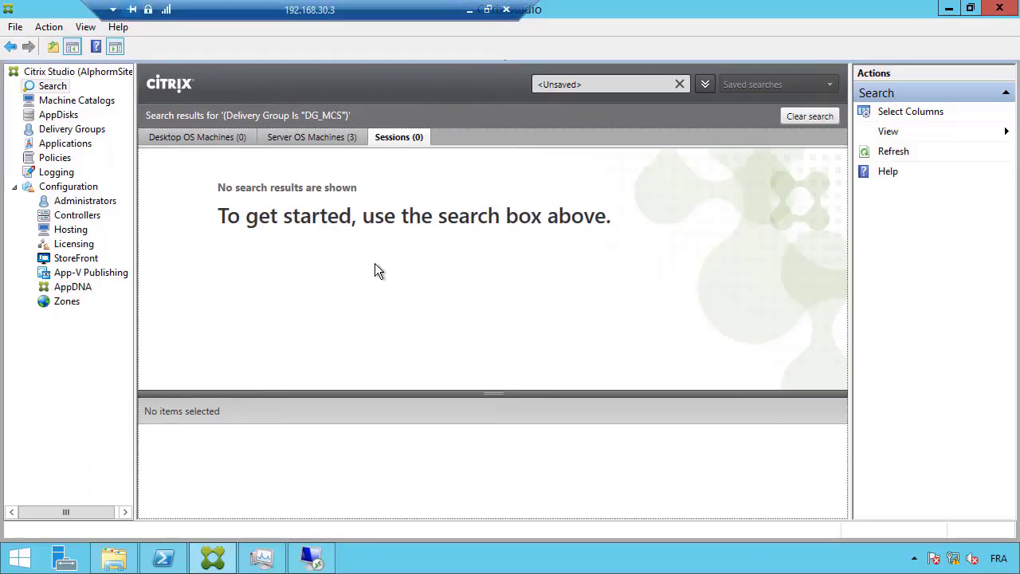
# Delete the Policy_WebSocket policy, leaving only Unfiltered, and begin creating a new policy
pyautogui.click(49, 159)
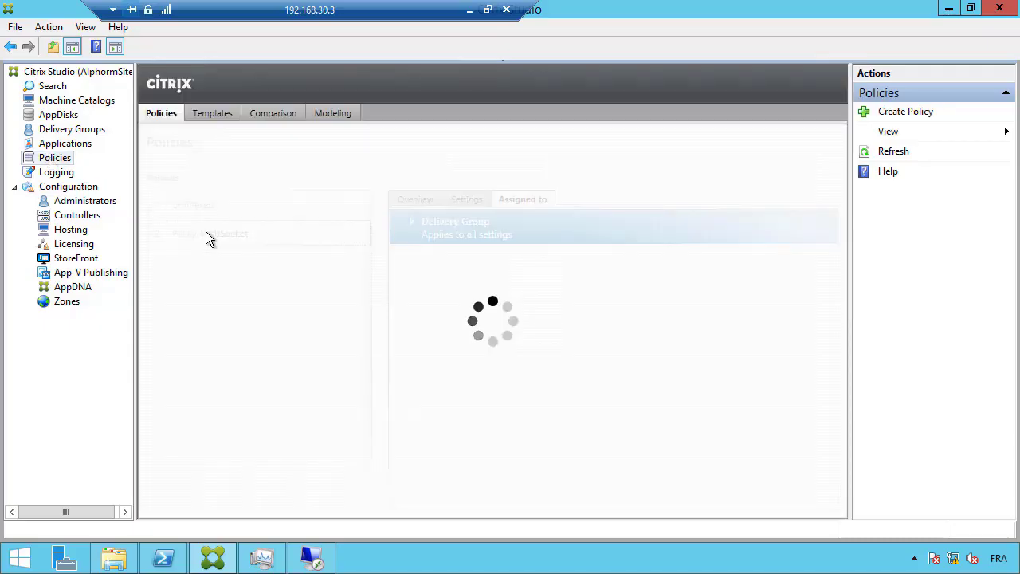
pyautogui.click(256, 240)
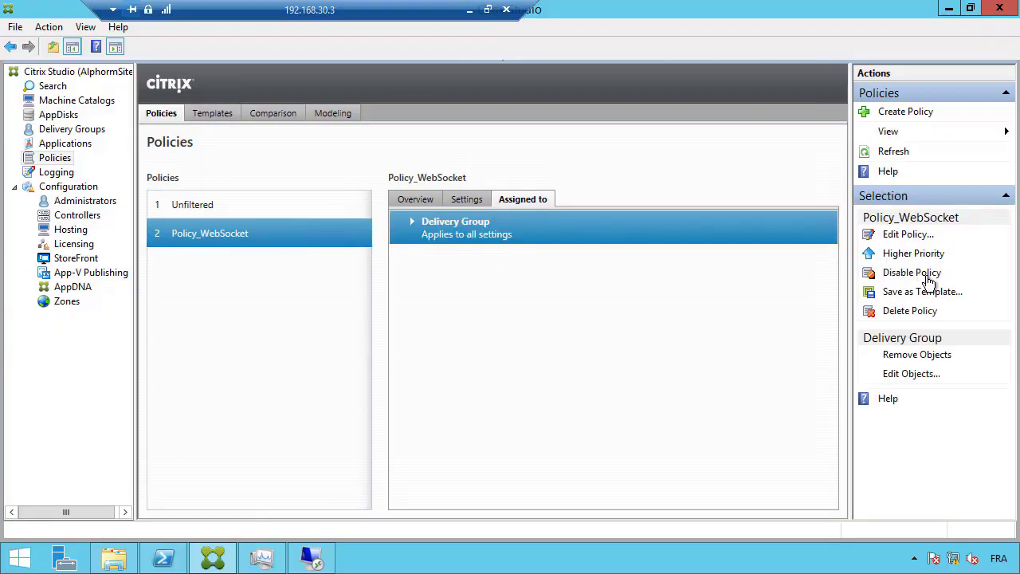
pyautogui.click(917, 312)
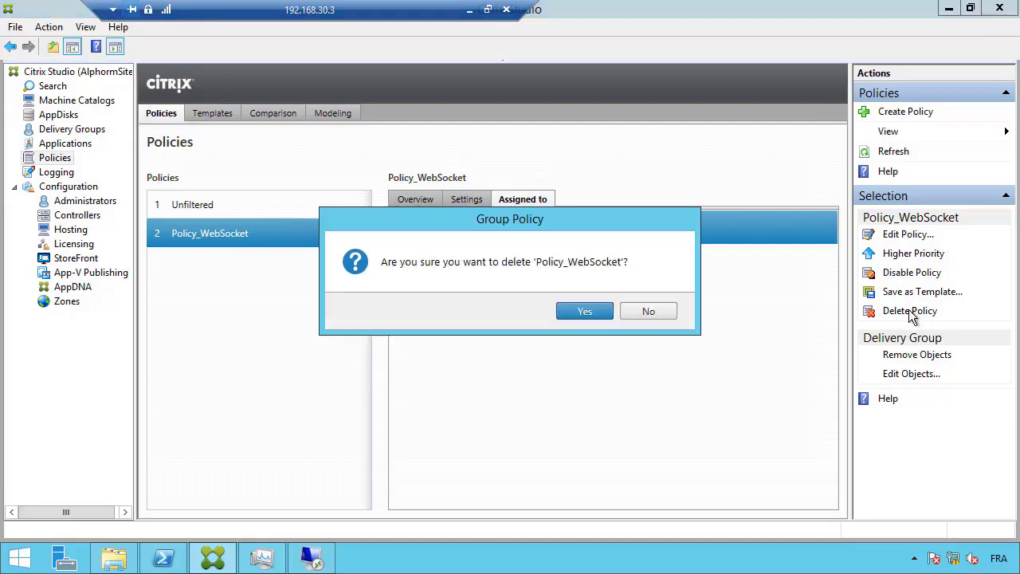
pyautogui.click(598, 314)
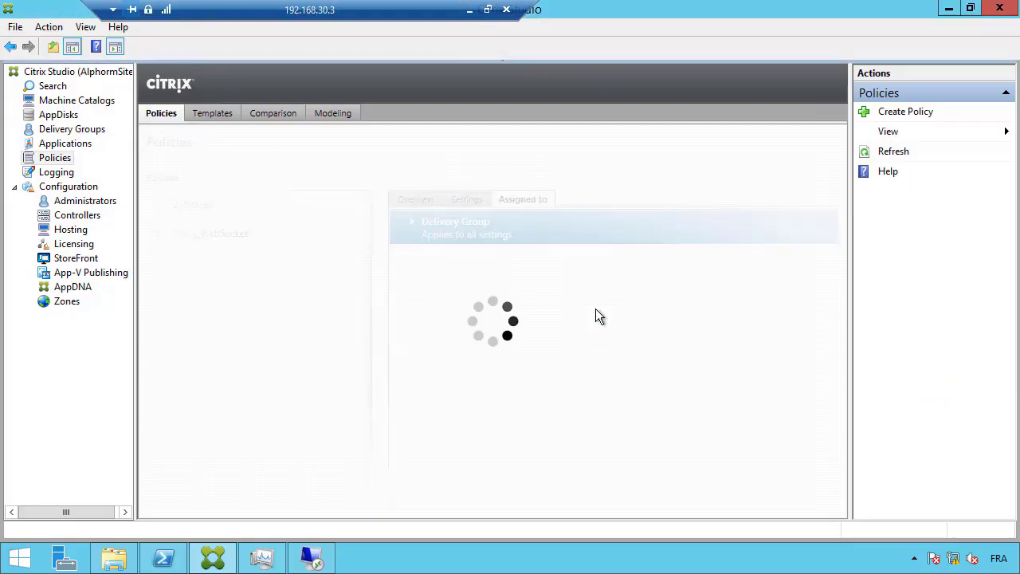
pyautogui.click(905, 113)
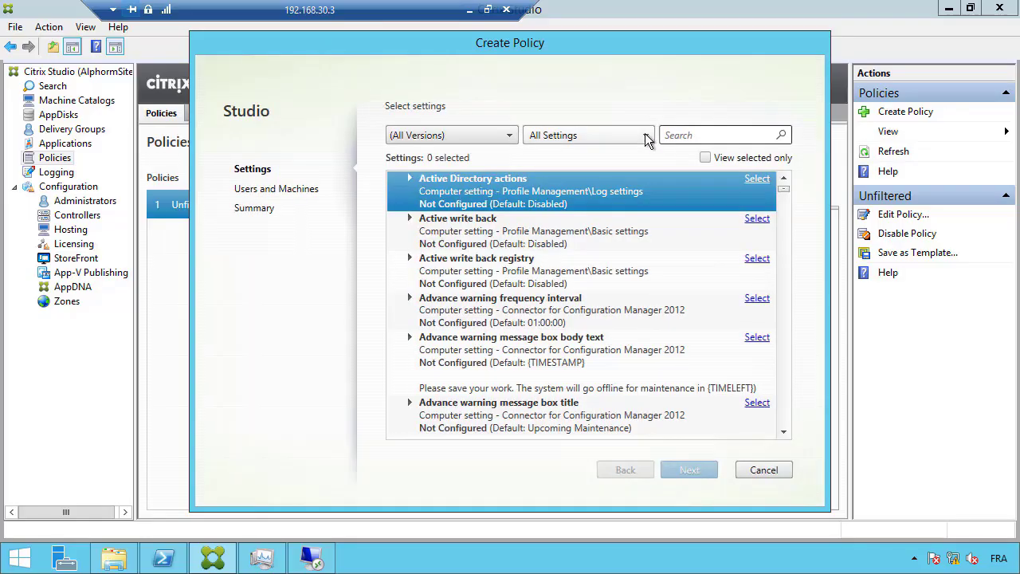
# Filter the new policy's settings to the ICA category and scroll down through the ICA settings
pyautogui.click(645, 134)
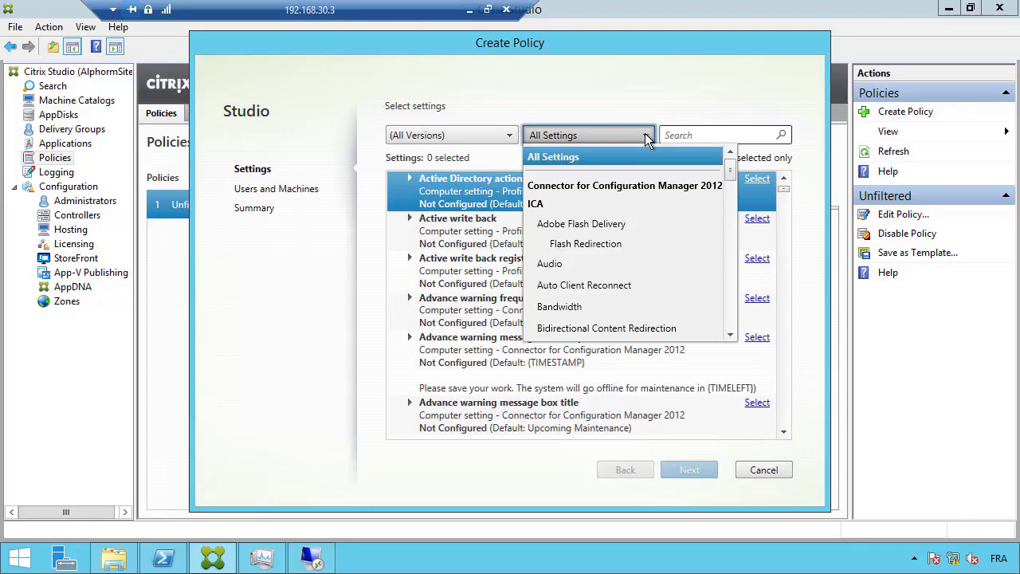
pyautogui.click(581, 209)
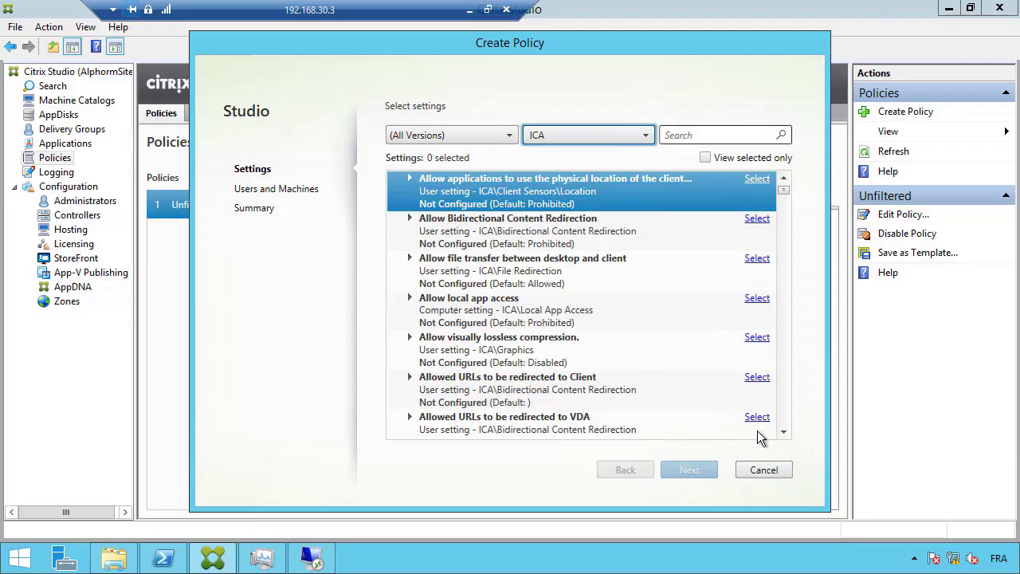
pyautogui.click(783, 433)
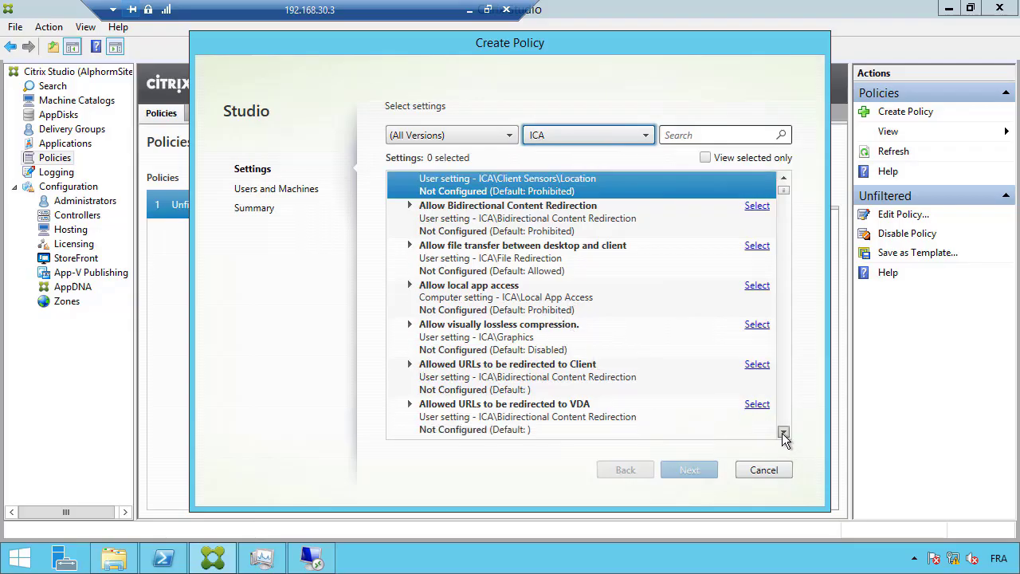
pyautogui.click(782, 433)
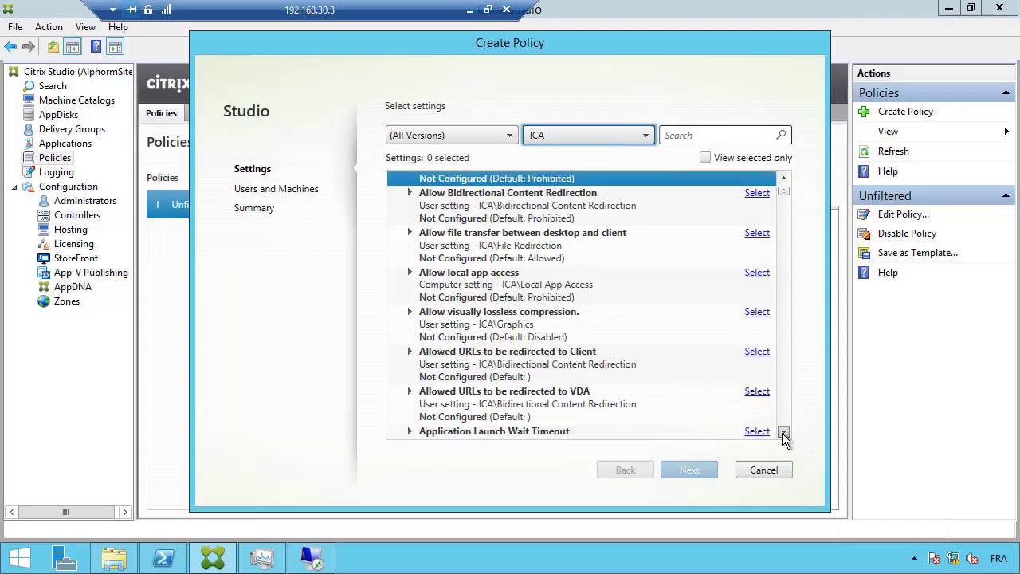
pyautogui.click(782, 433)
pyautogui.click(782, 433)
pyautogui.click(783, 433)
pyautogui.click(782, 433)
pyautogui.click(782, 433)
pyautogui.click(782, 433)
pyautogui.click(782, 433)
pyautogui.click(782, 433)
pyautogui.click(782, 433)
pyautogui.click(782, 433)
pyautogui.click(782, 432)
pyautogui.click(782, 432)
pyautogui.click(783, 433)
pyautogui.click(782, 433)
pyautogui.click(782, 433)
pyautogui.click(782, 433)
pyautogui.click(782, 433)
pyautogui.click(782, 433)
pyautogui.click(782, 433)
pyautogui.click(782, 433)
pyautogui.click(782, 433)
pyautogui.click(782, 433)
pyautogui.click(783, 434)
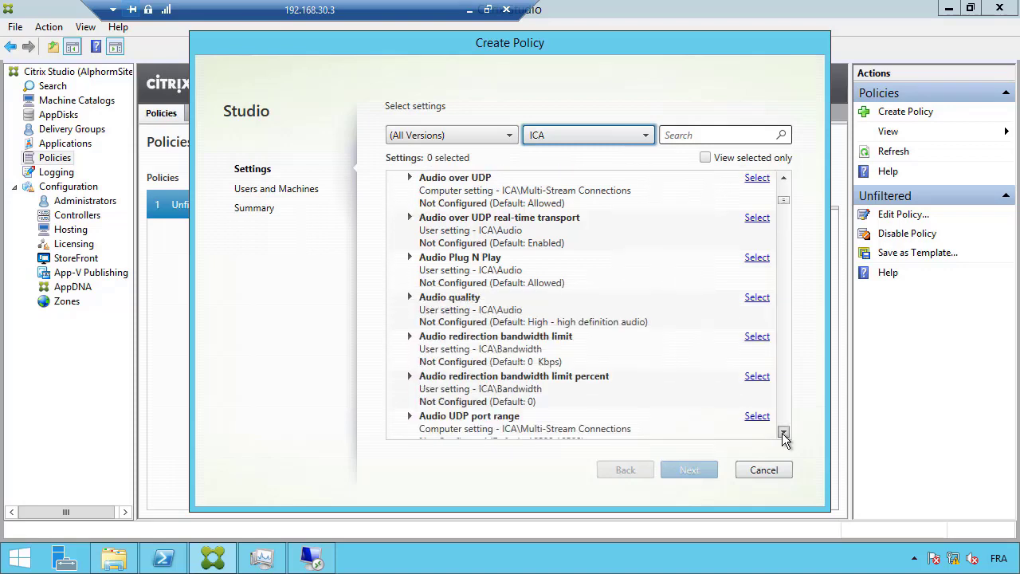
pyautogui.click(783, 434)
pyautogui.click(783, 434)
pyautogui.click(783, 434)
pyautogui.click(783, 434)
pyautogui.click(783, 434)
pyautogui.click(783, 434)
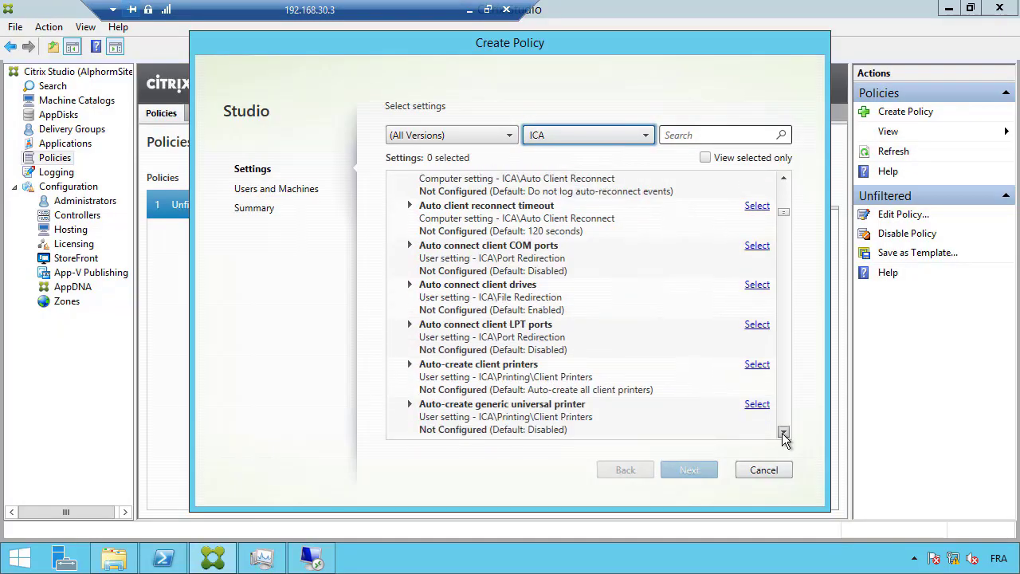
pyautogui.click(783, 433)
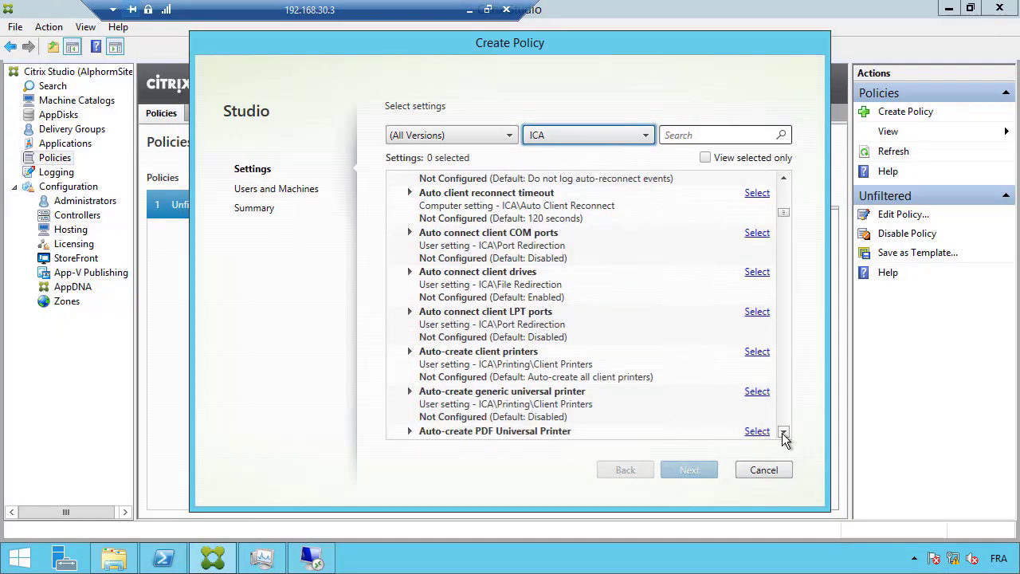
pyautogui.click(783, 434)
pyautogui.click(783, 434)
pyautogui.moveTo(783, 434); pyautogui.dragTo(782, 432)
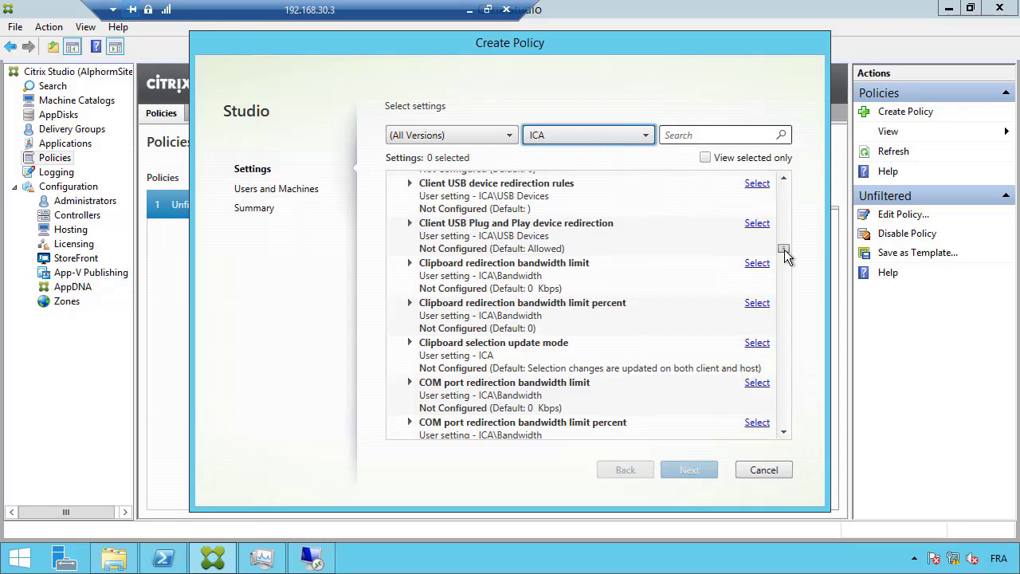
# Set Client USB device redirection bandwidth limit to 10 Kbps in the new policy
pyautogui.click(762, 189)
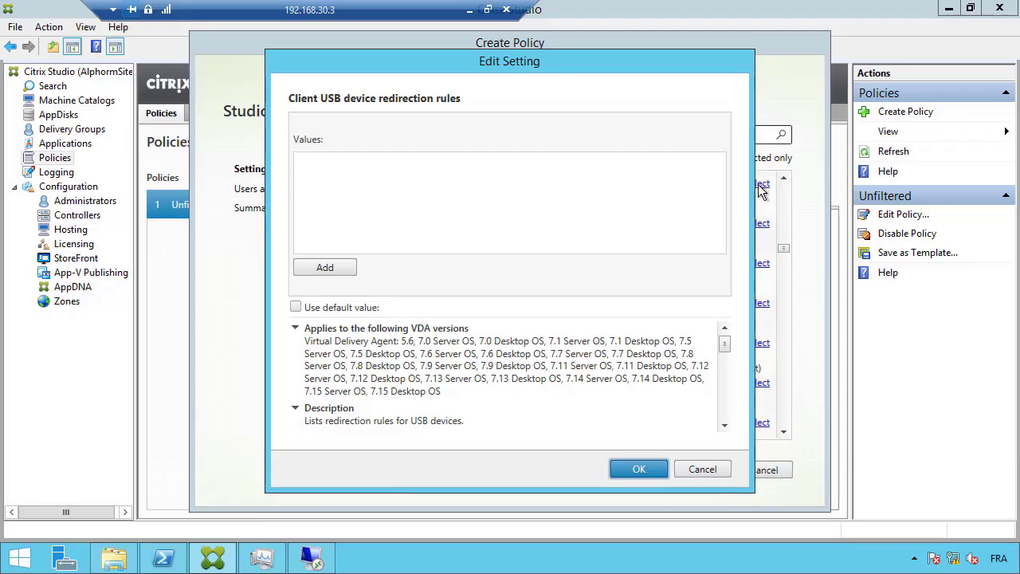
pyautogui.click(702, 471)
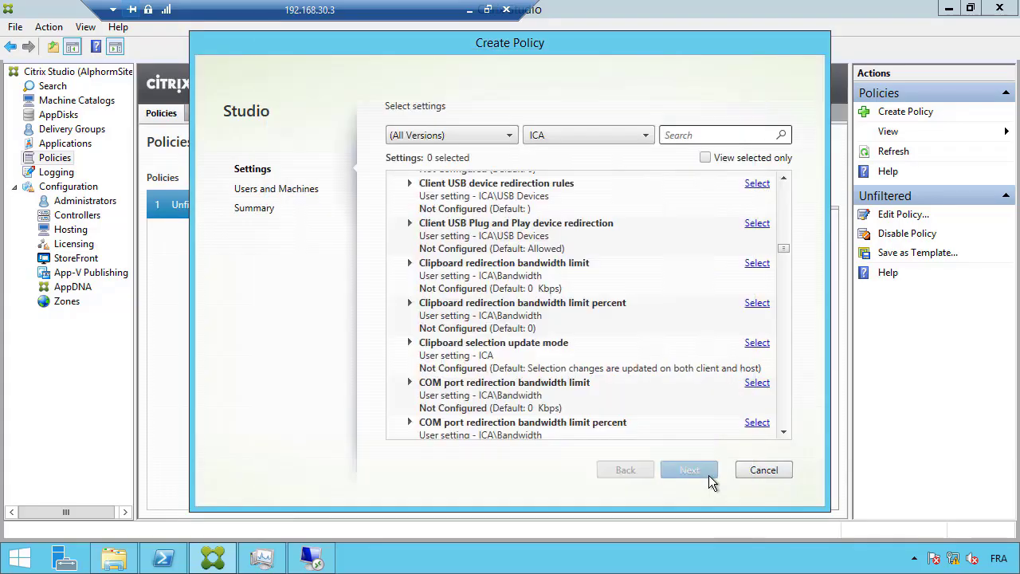
pyautogui.click(784, 178)
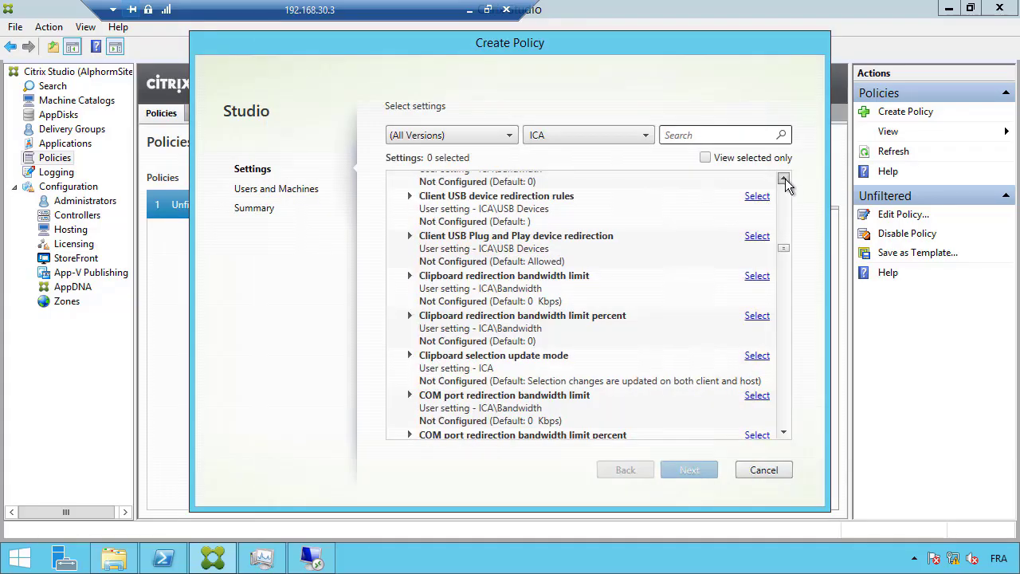
pyautogui.click(785, 179)
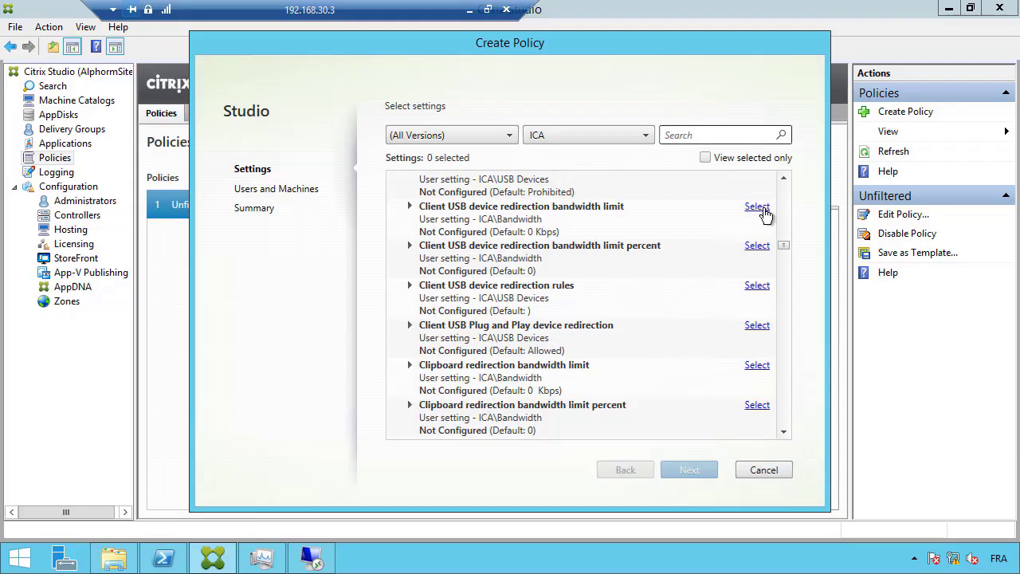
pyautogui.click(761, 208)
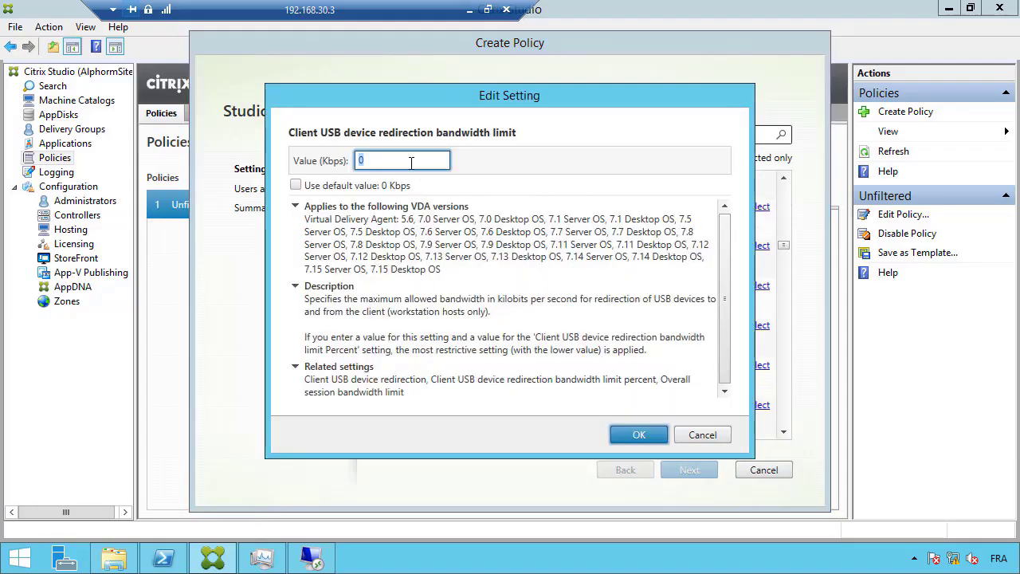
pyautogui.write('10')
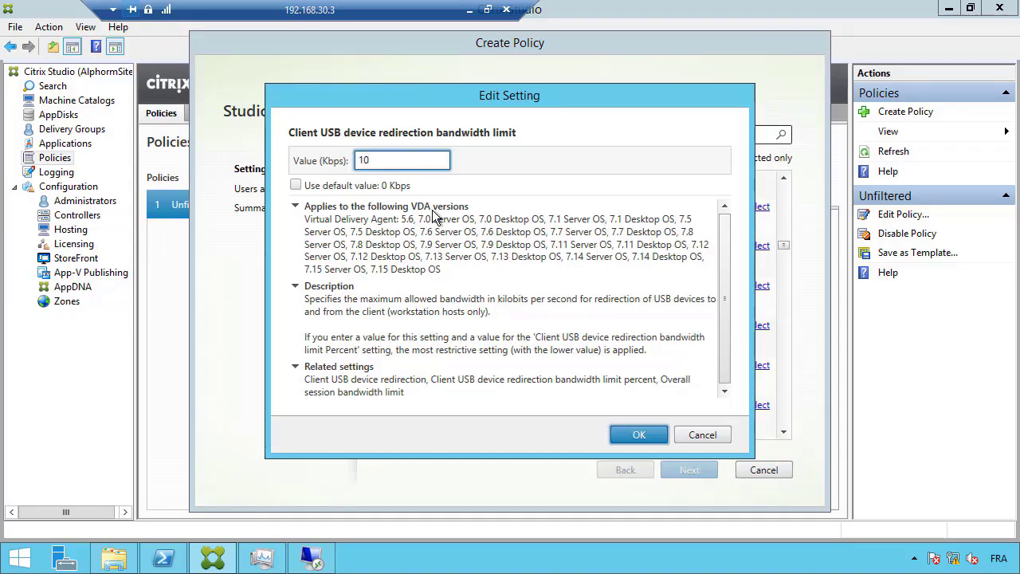
pyautogui.click(639, 435)
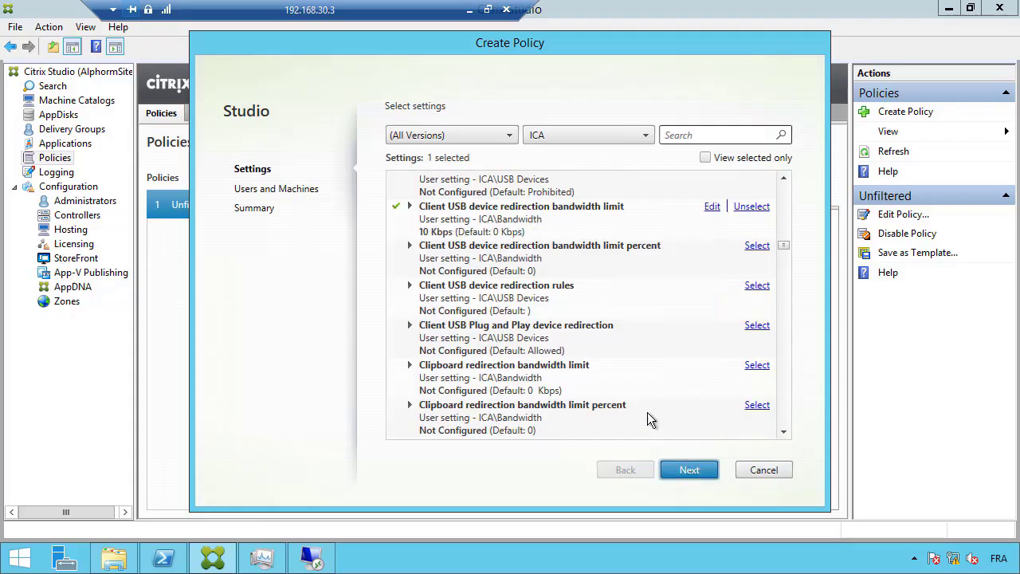
pyautogui.moveTo(787, 246); pyautogui.dragTo(787, 251)
# Set Default printer to 'Do not adjust the user's default printer'
pyautogui.click(761, 368)
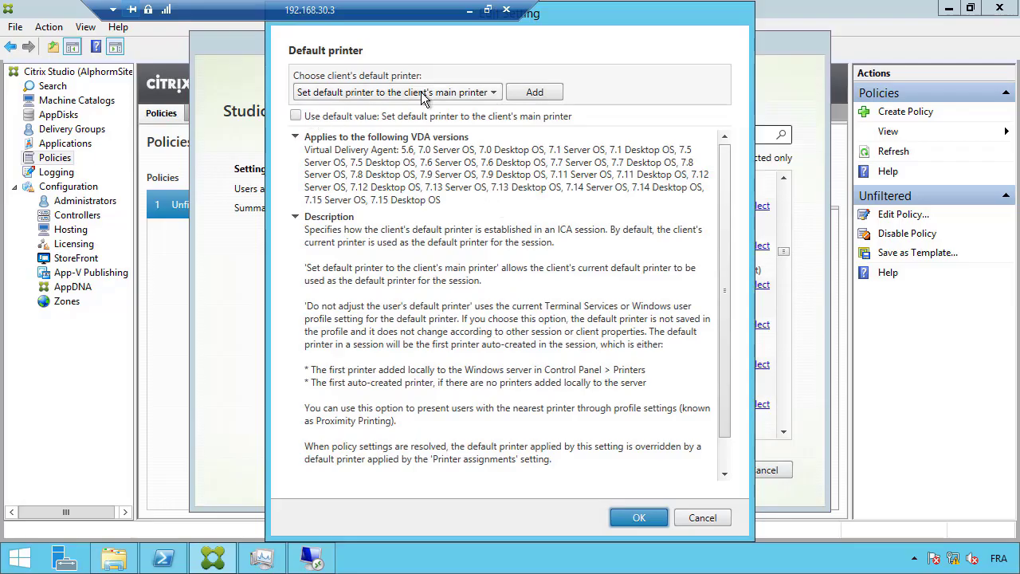
pyautogui.click(421, 93)
pyautogui.click(410, 111)
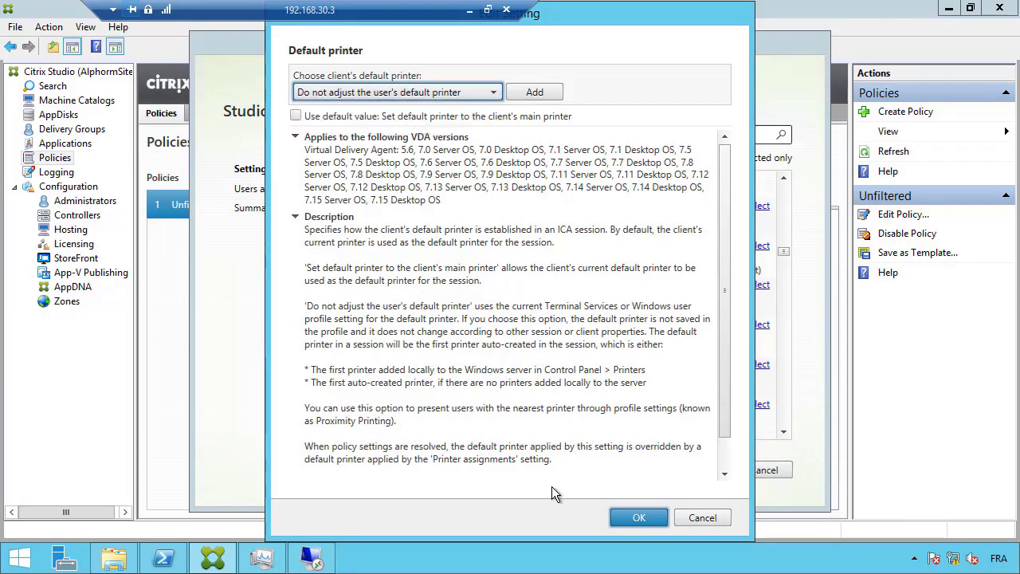
pyautogui.click(620, 518)
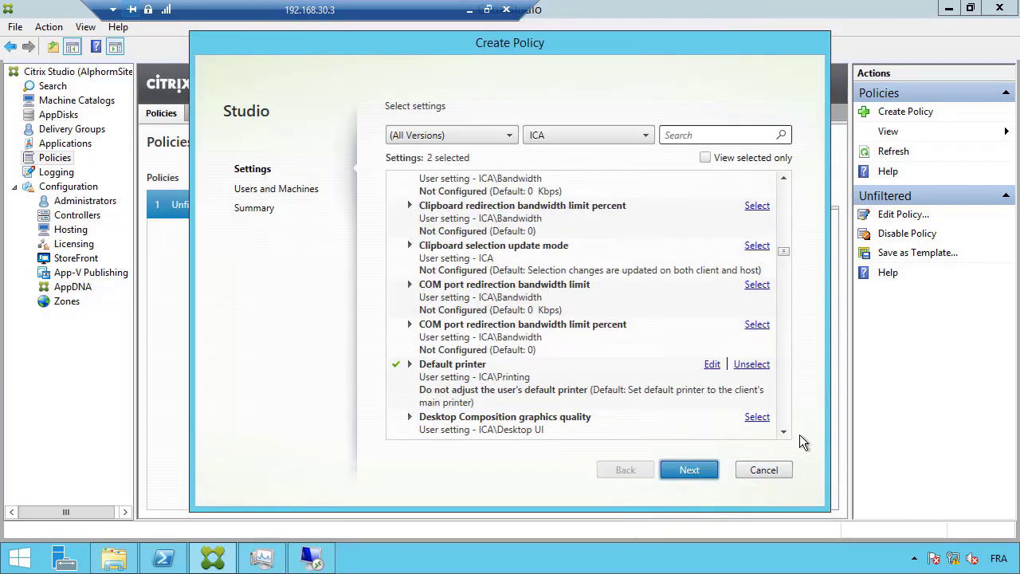
pyautogui.moveTo(784, 433); pyautogui.dragTo(784, 436)
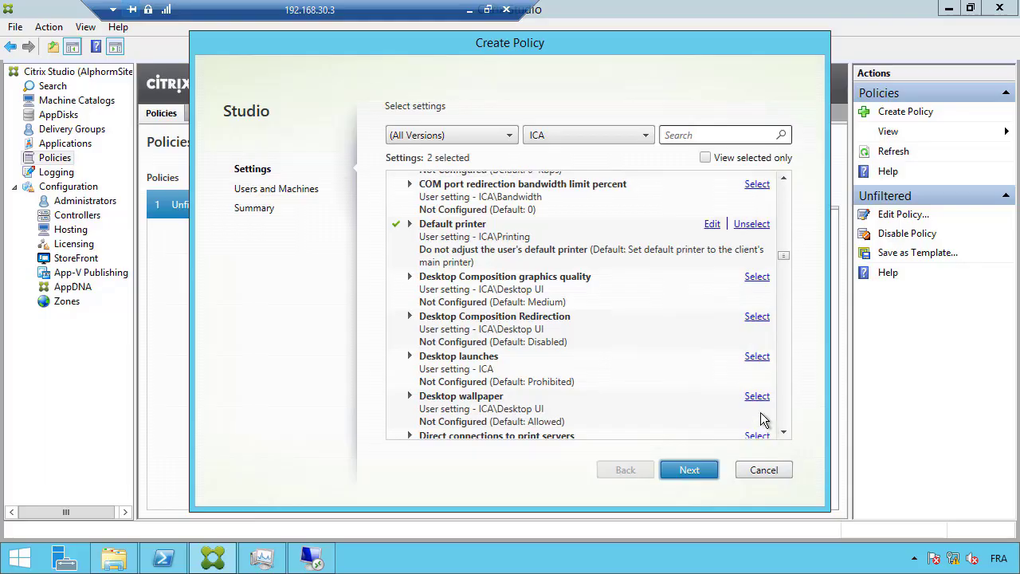
# Set Desktop launches to Allowed
pyautogui.click(759, 357)
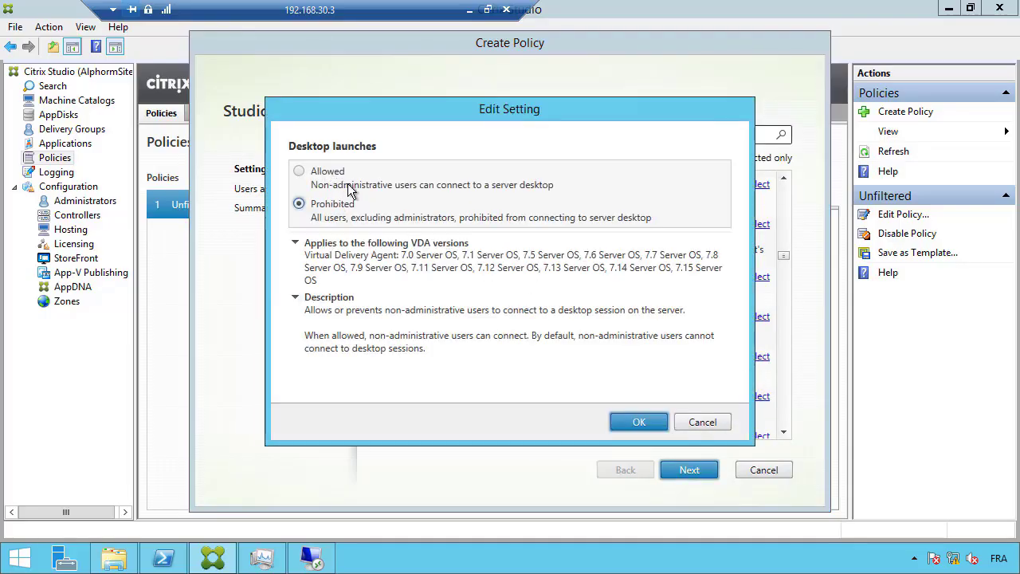
pyautogui.click(299, 171)
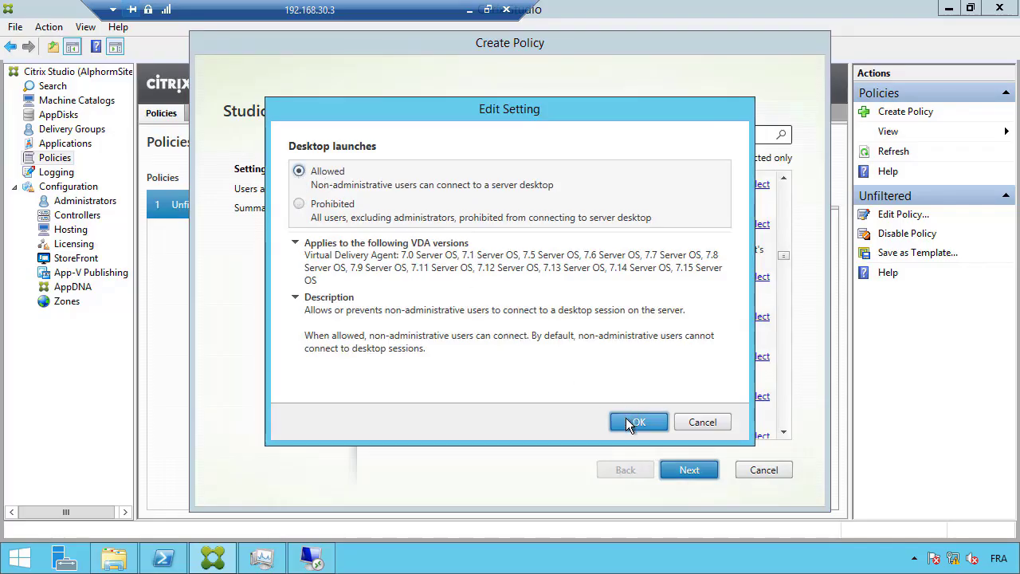
pyautogui.click(626, 417)
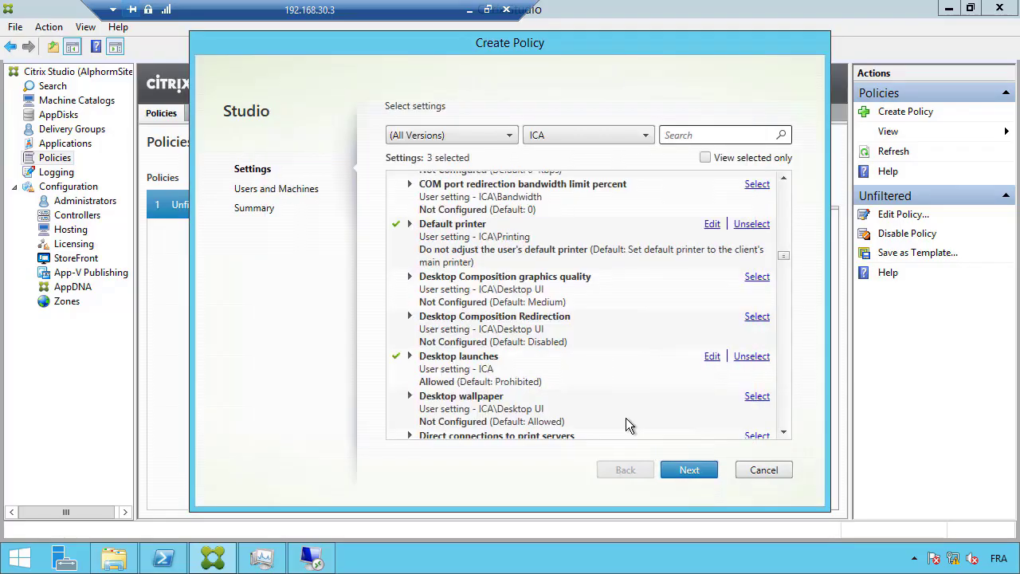
# Assign the new policy to all objects in the site
pyautogui.click(699, 469)
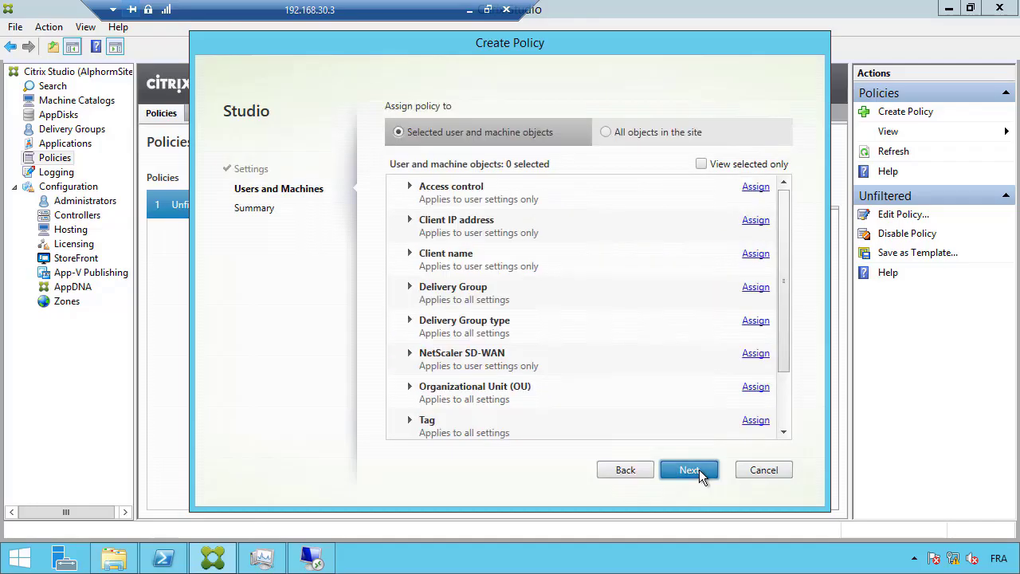
pyautogui.click(608, 132)
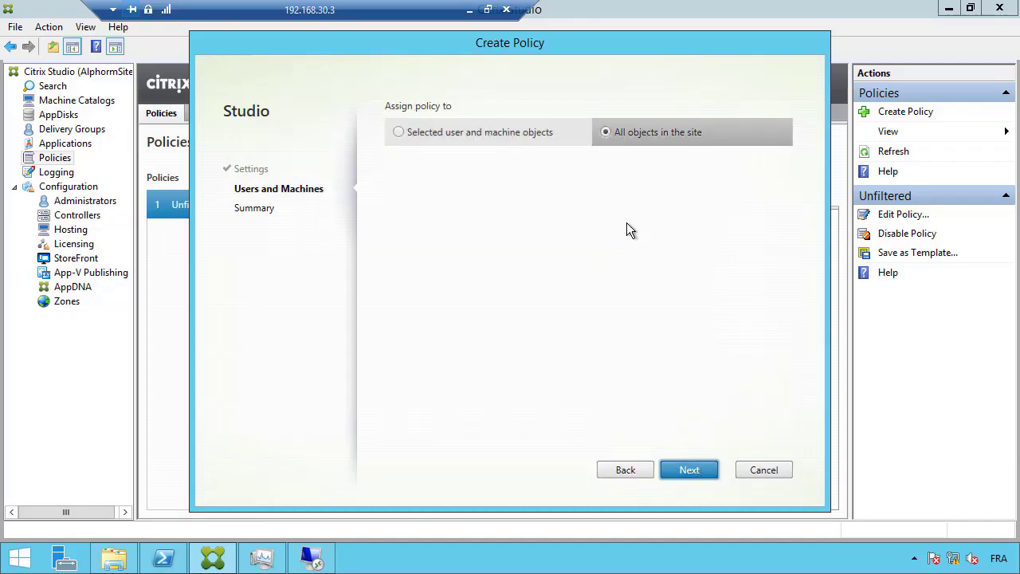
pyautogui.click(691, 469)
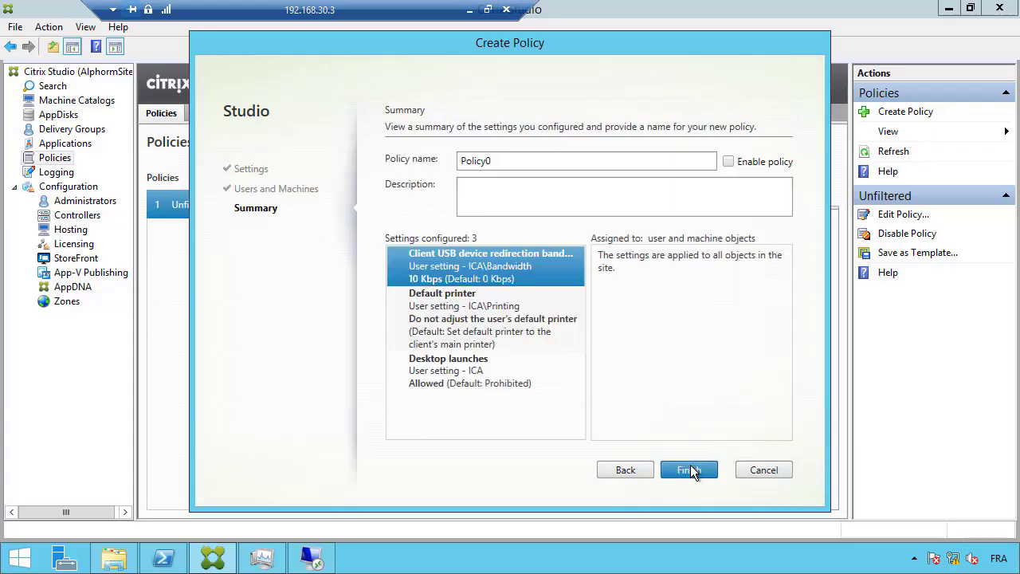
# Enable the policy, rename Policy0 to ModelingStudio, and finish creating it
pyautogui.click(731, 164)
pyautogui.click(561, 162)
pyautogui.hotkey('ctrl', 'a')
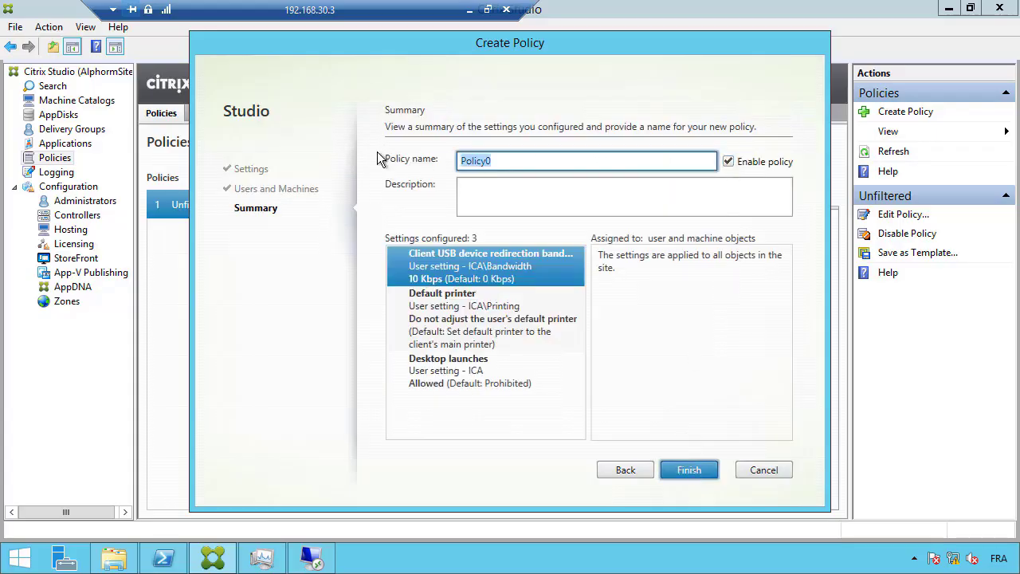
pyautogui.write('ModelingStudio')
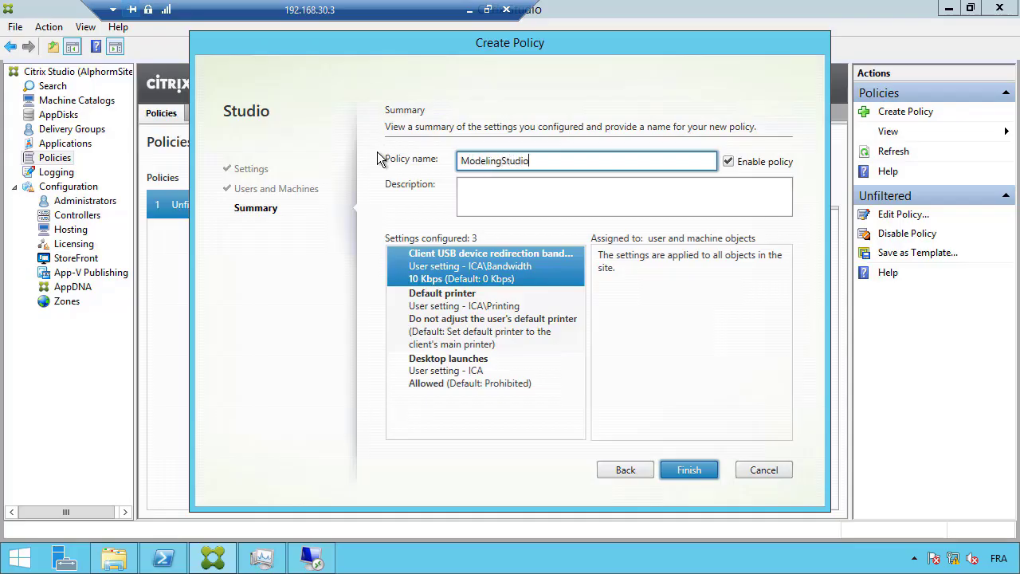
pyautogui.click(687, 471)
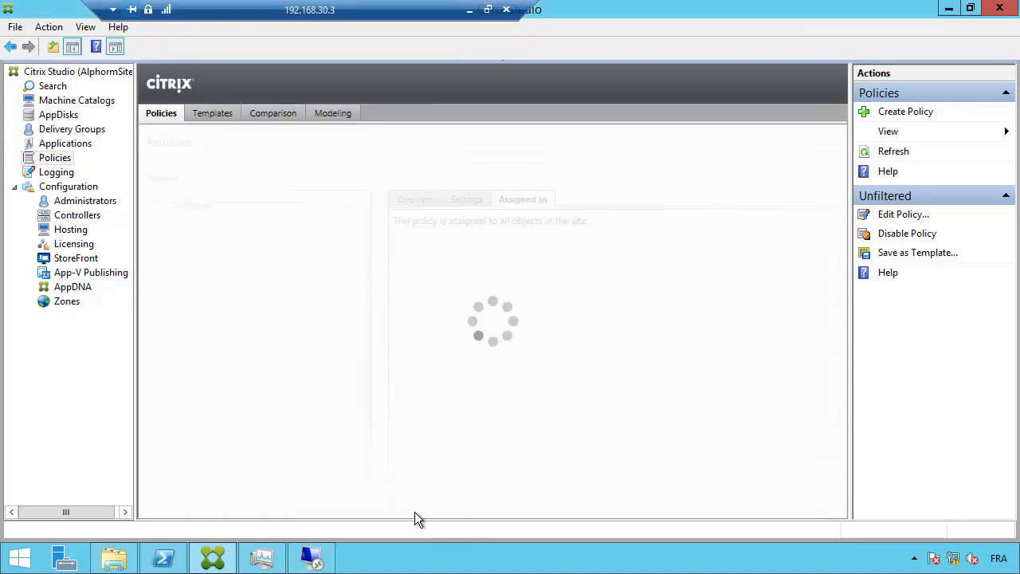
pyautogui.click(313, 560)
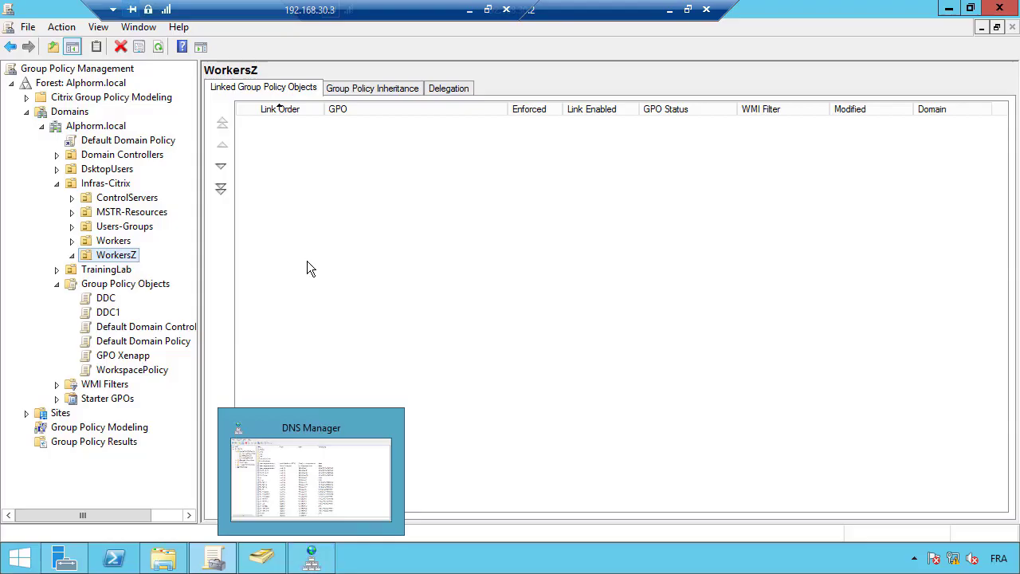
# Create a GPO named ModelingActiveDirectory and link it to the Workers OU
pyautogui.click(71, 241)
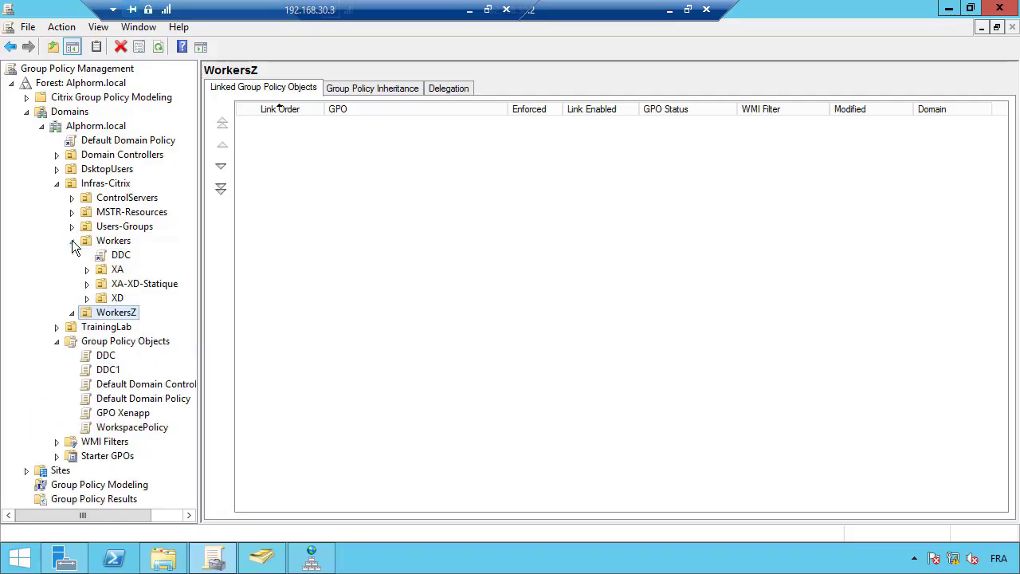
pyautogui.click(116, 243)
pyautogui.rightClick(116, 244)
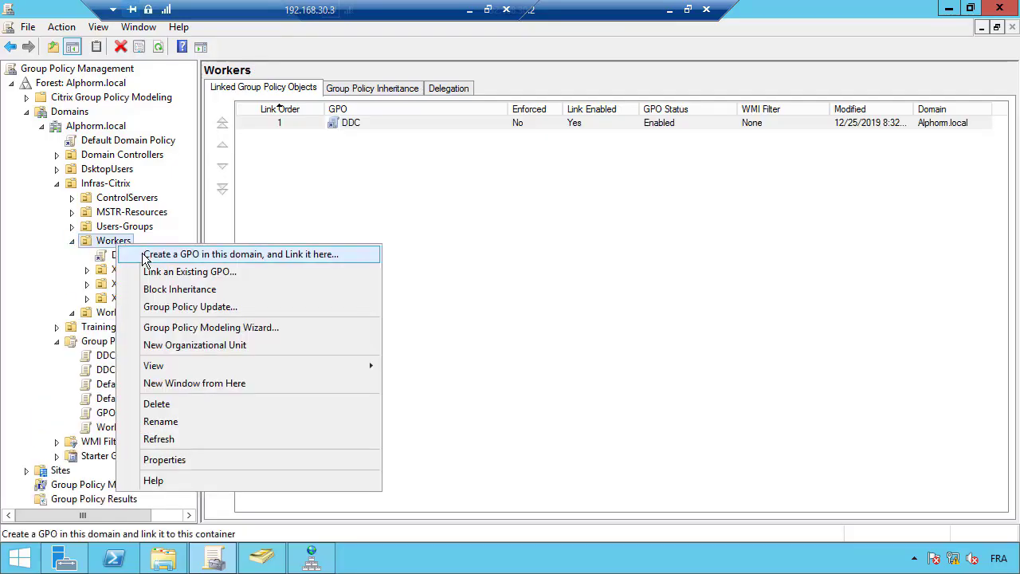
pyautogui.click(143, 255)
pyautogui.write('Mo')
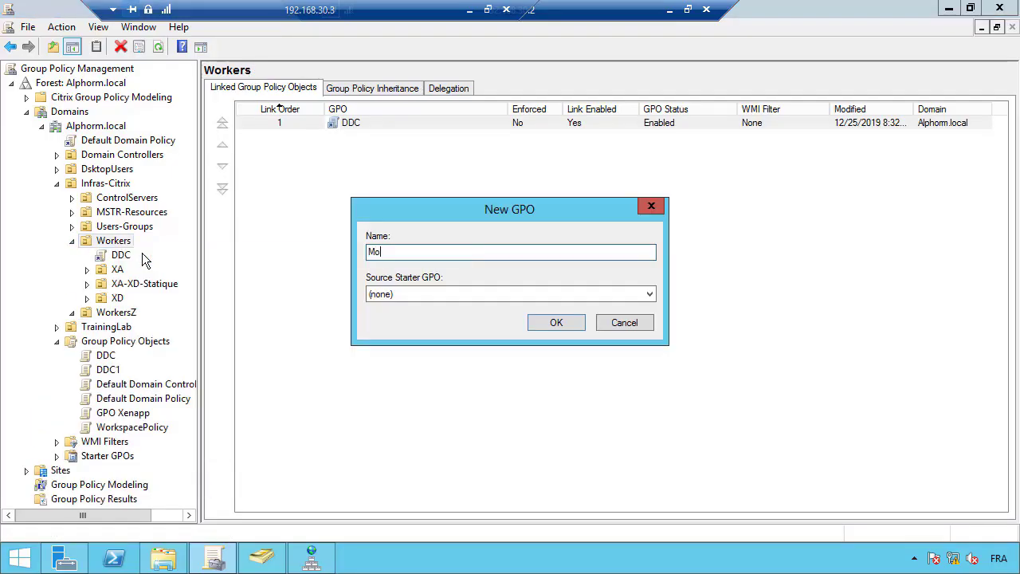
pyautogui.write('delingActiveDirectory')
pyautogui.click(556, 323)
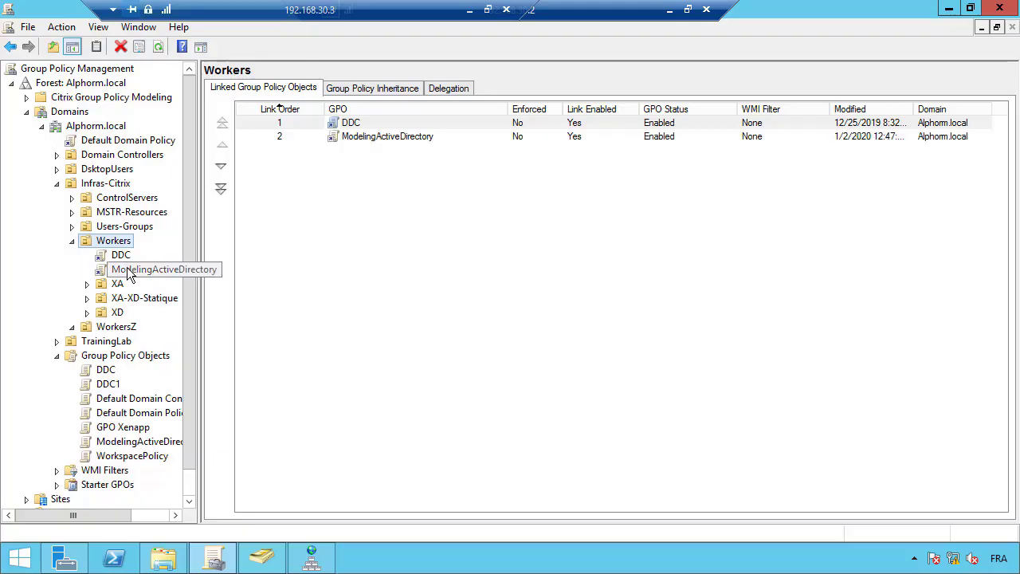
# Edit the ModelingActiveDirectory GPO and start a new policy under Computer Configuration > Citrix Policies
pyautogui.click(127, 273)
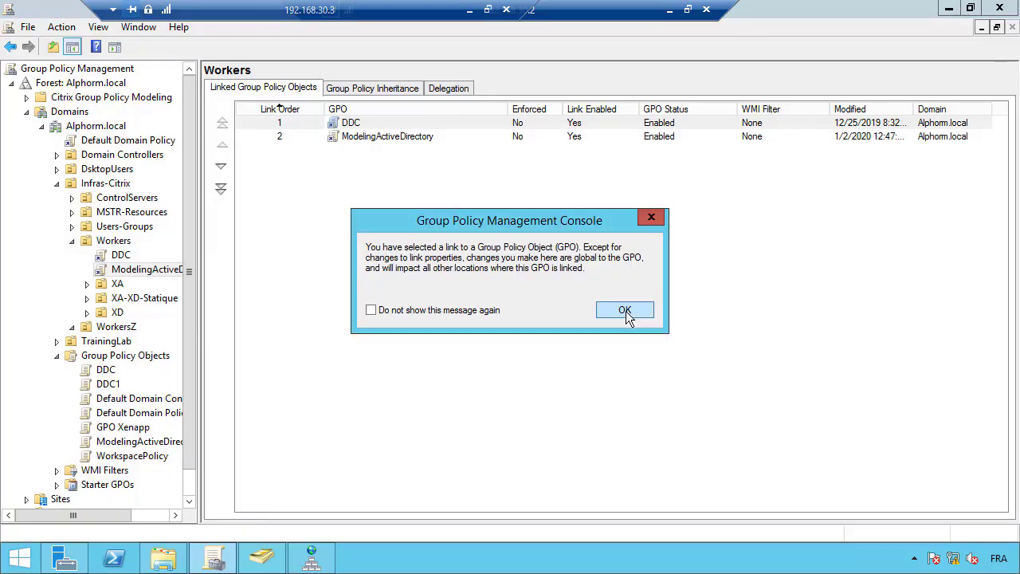
pyautogui.click(626, 312)
pyautogui.rightClick(156, 270)
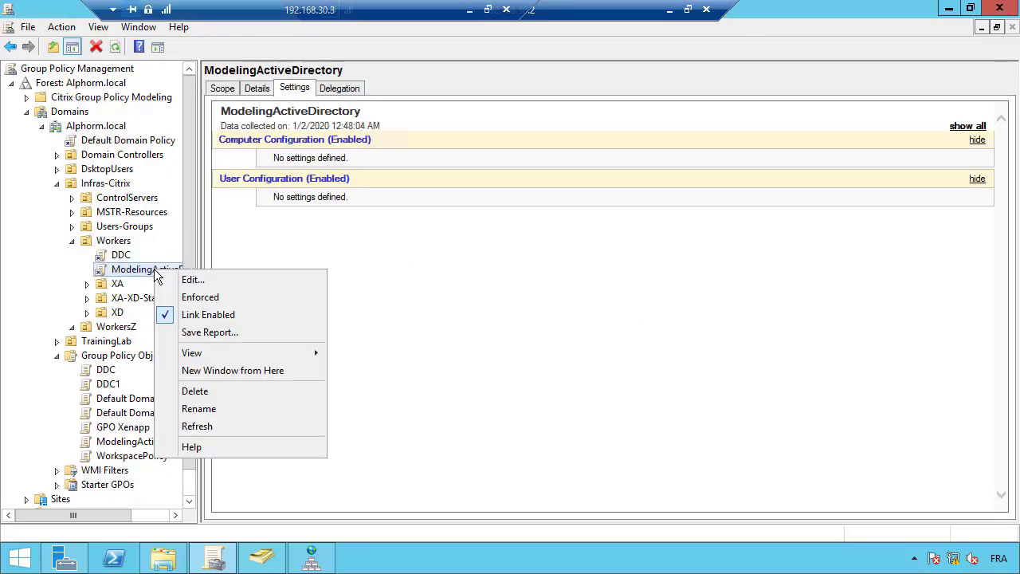
pyautogui.click(170, 283)
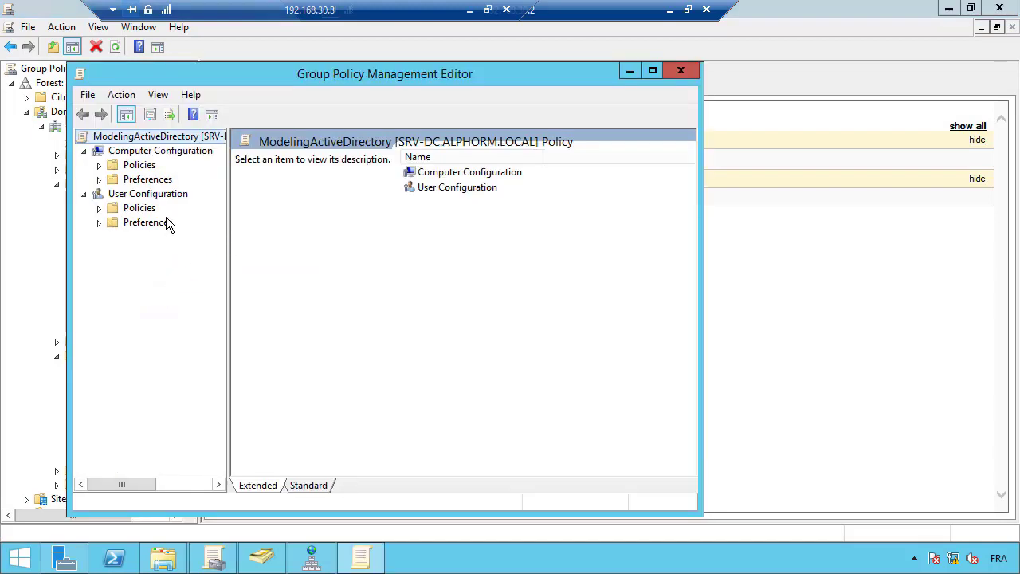
pyautogui.click(99, 165)
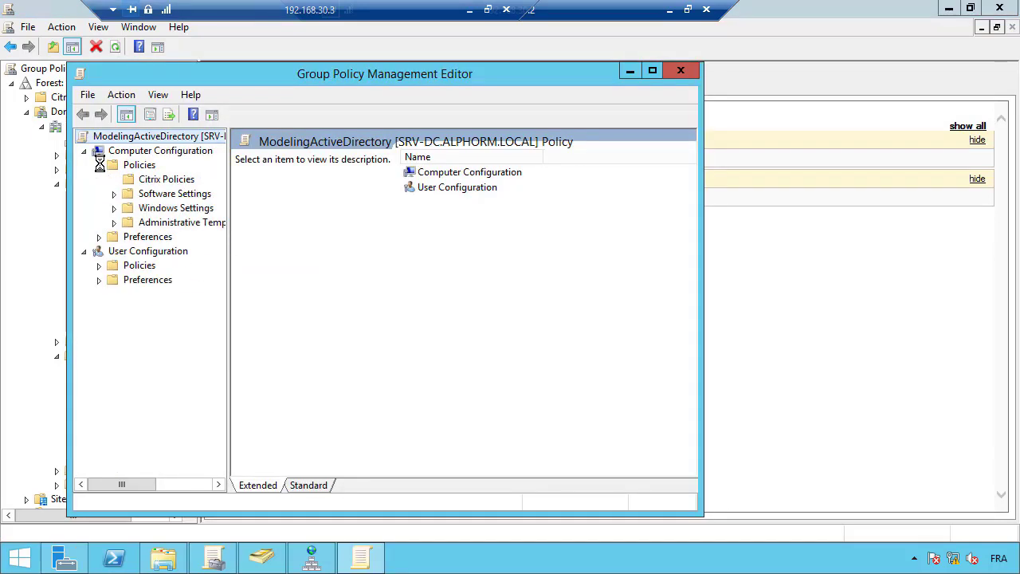
pyautogui.click(156, 183)
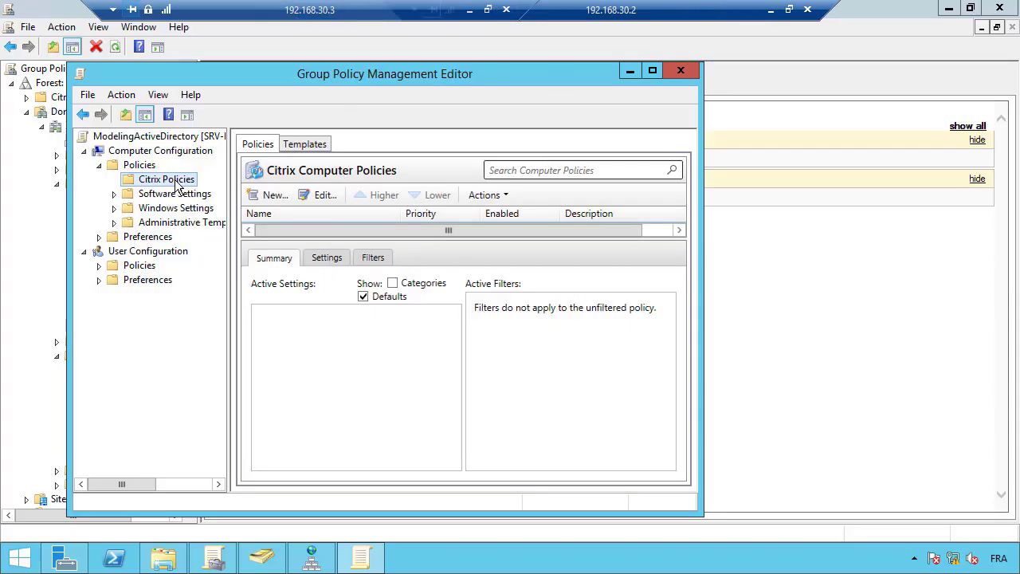
pyautogui.click(263, 197)
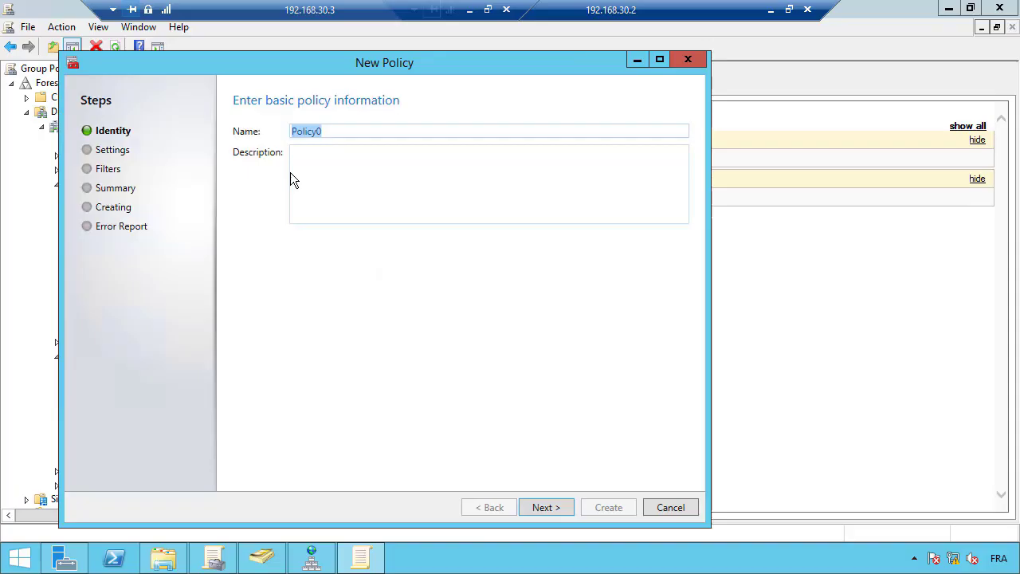
# Name the new Citrix policy ModelingActiveDirectory and move on to its settings
pyautogui.write('Modeling')
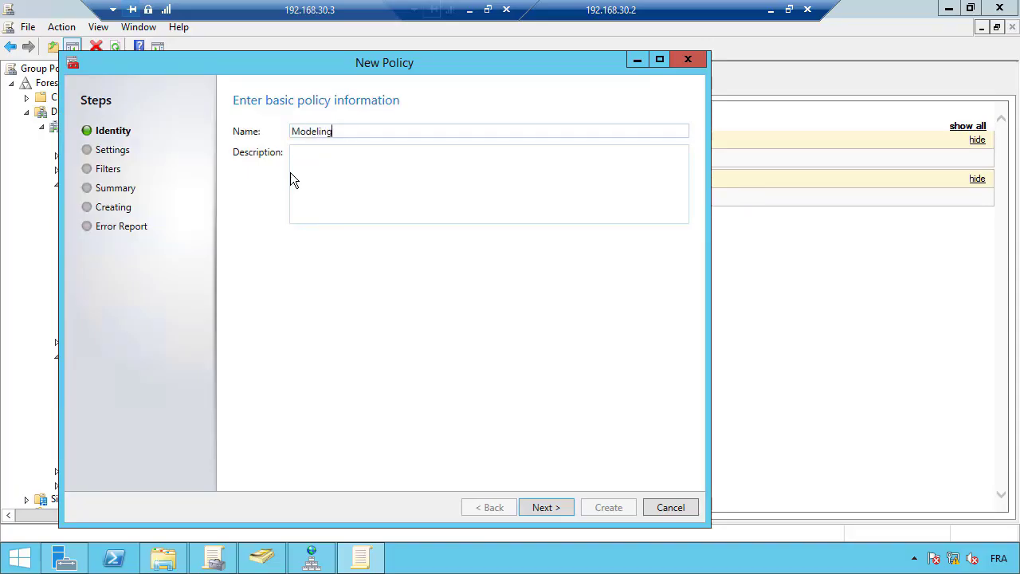
pyautogui.write('Active')
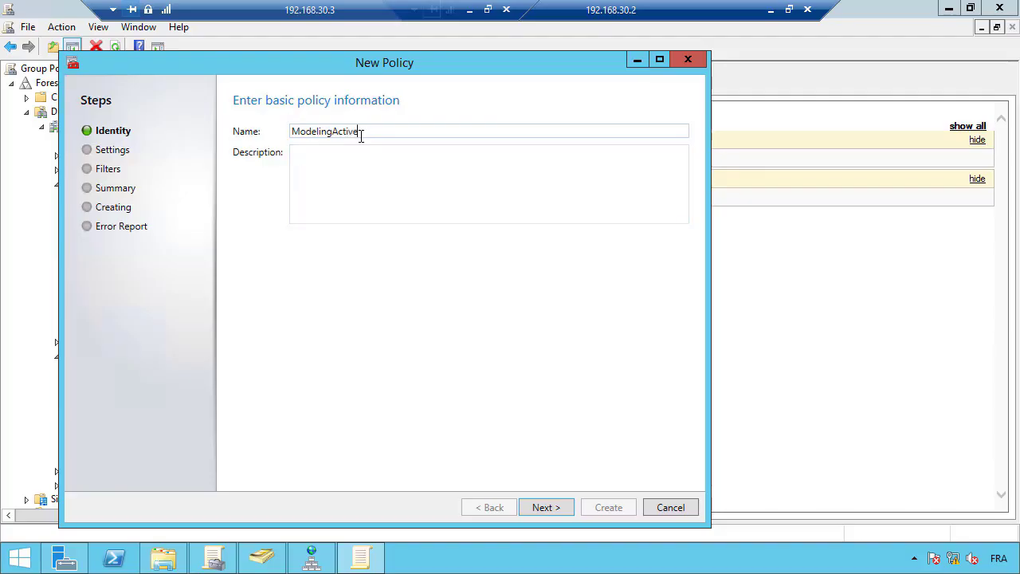
pyautogui.write('Directory')
pyautogui.click(546, 507)
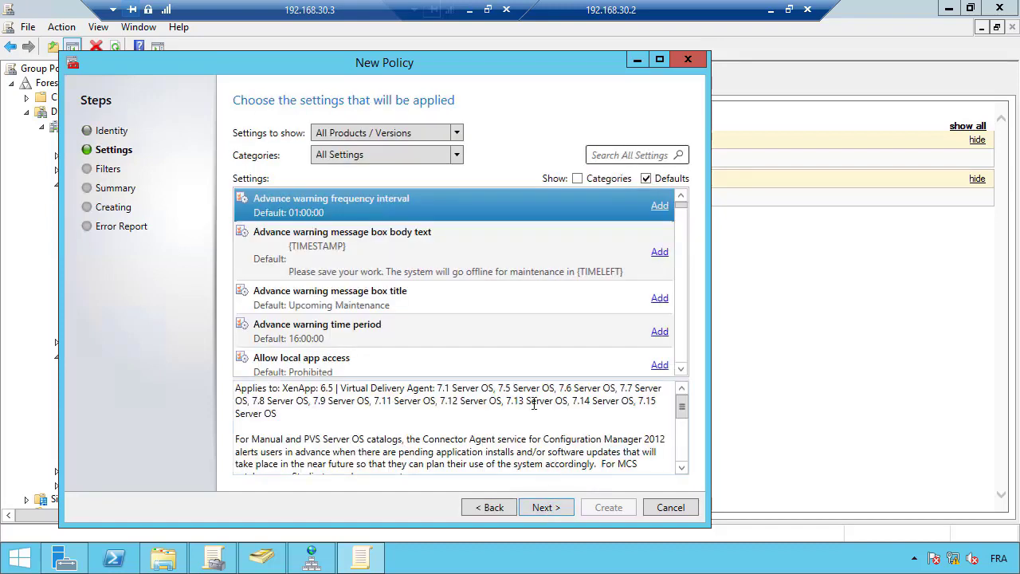
# Filter the settings list to Virtual Delivery Agent Settings
pyautogui.click(457, 156)
pyautogui.moveTo(503, 229); pyautogui.dragTo(504, 330)
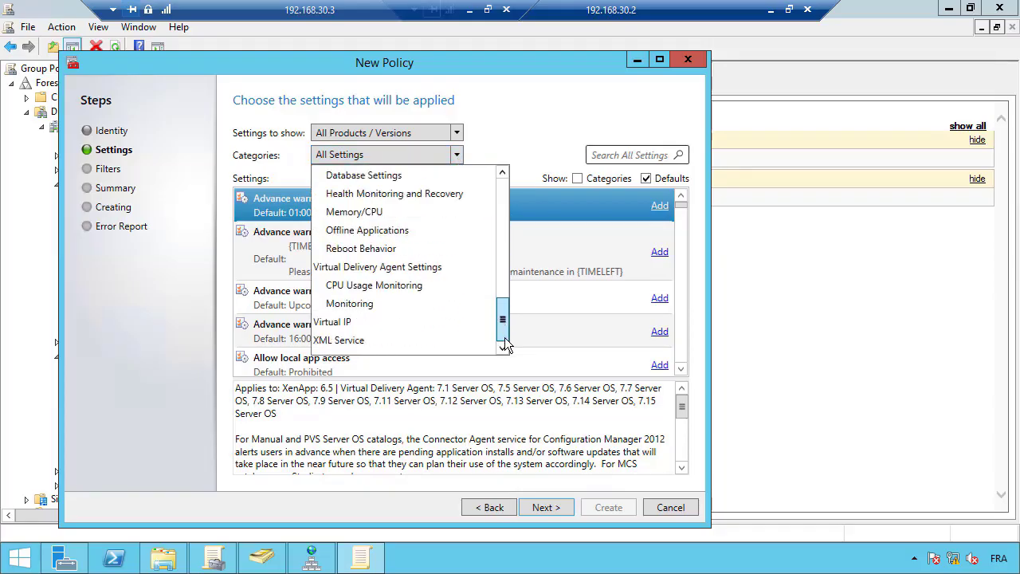
pyautogui.click(431, 268)
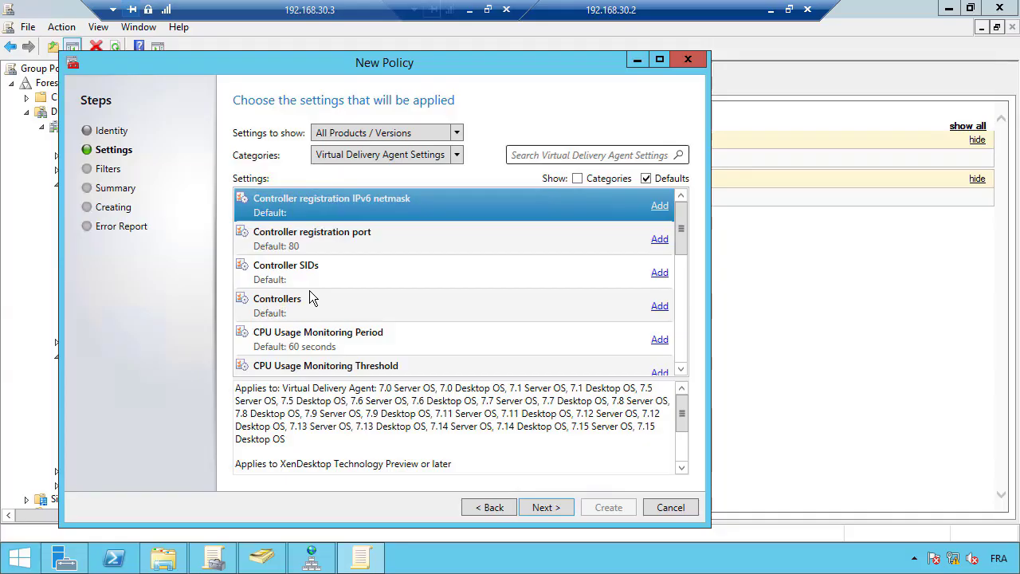
# Set CPU Usage Monitoring Period to 30 seconds and allow CPU usage monitoring
pyautogui.click(656, 341)
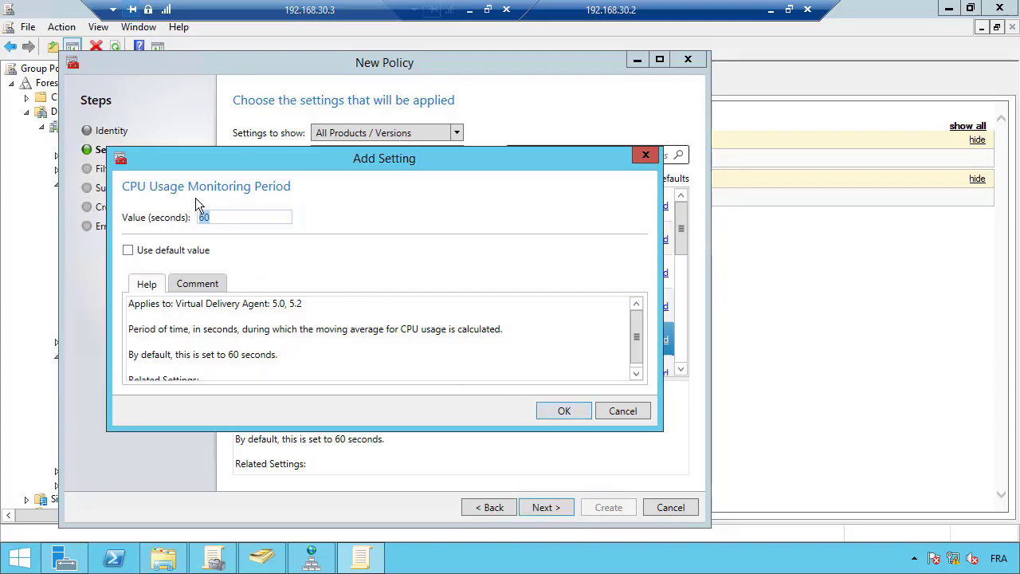
pyautogui.write('30')
pyautogui.click(570, 409)
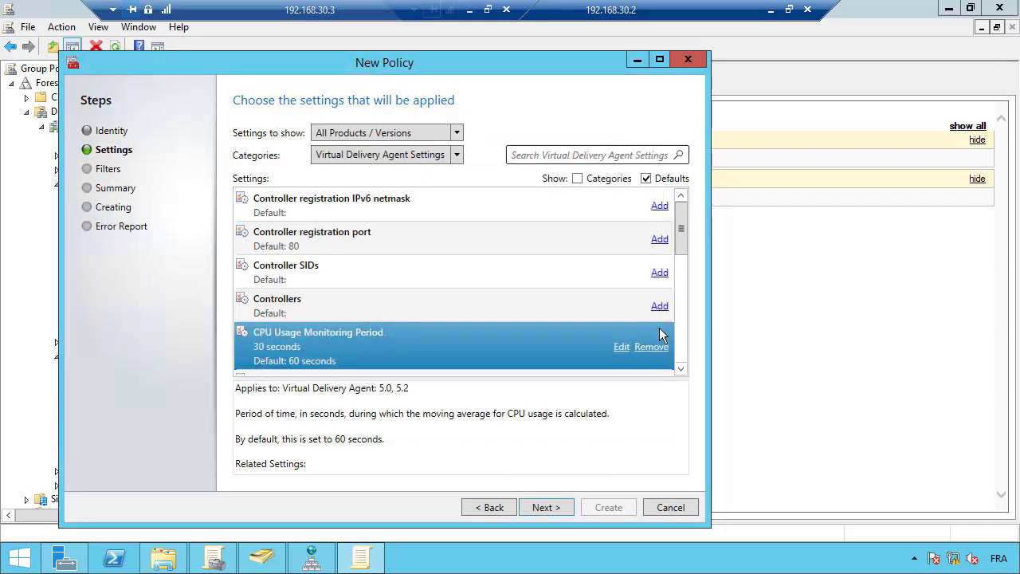
pyautogui.click(681, 368)
pyautogui.click(680, 369)
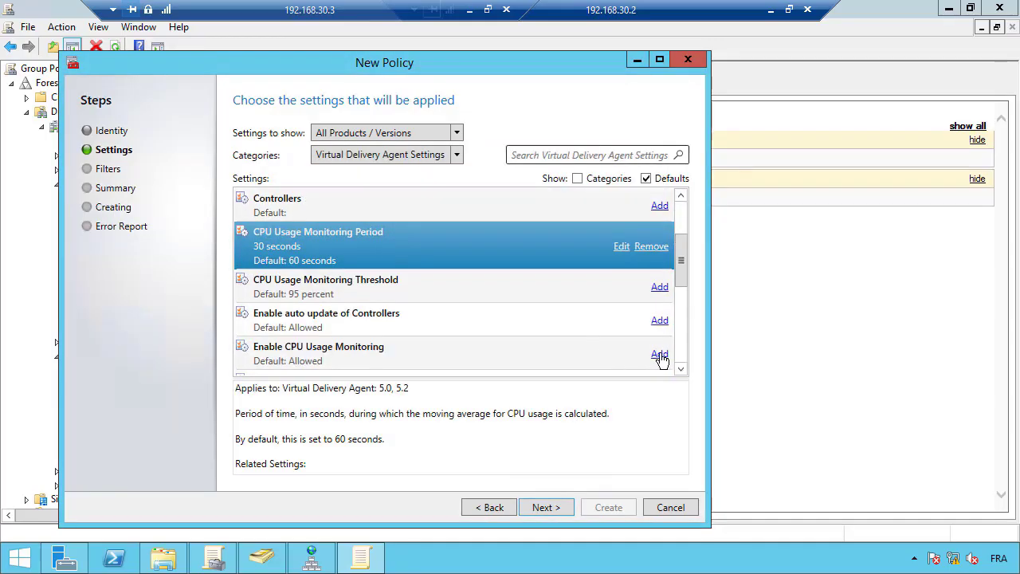
pyautogui.click(660, 356)
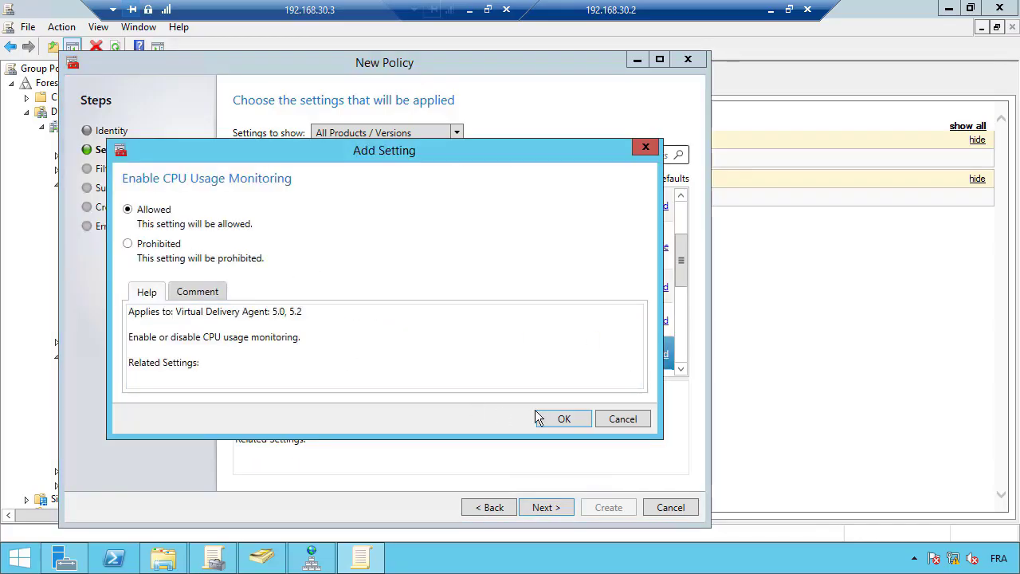
pyautogui.click(563, 420)
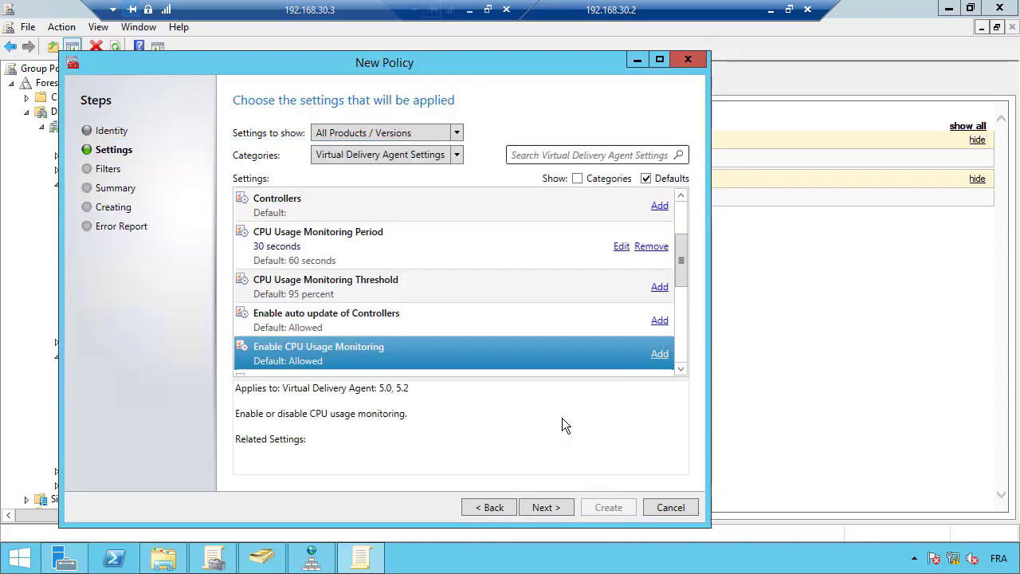
pyautogui.click(681, 369)
pyautogui.click(681, 369)
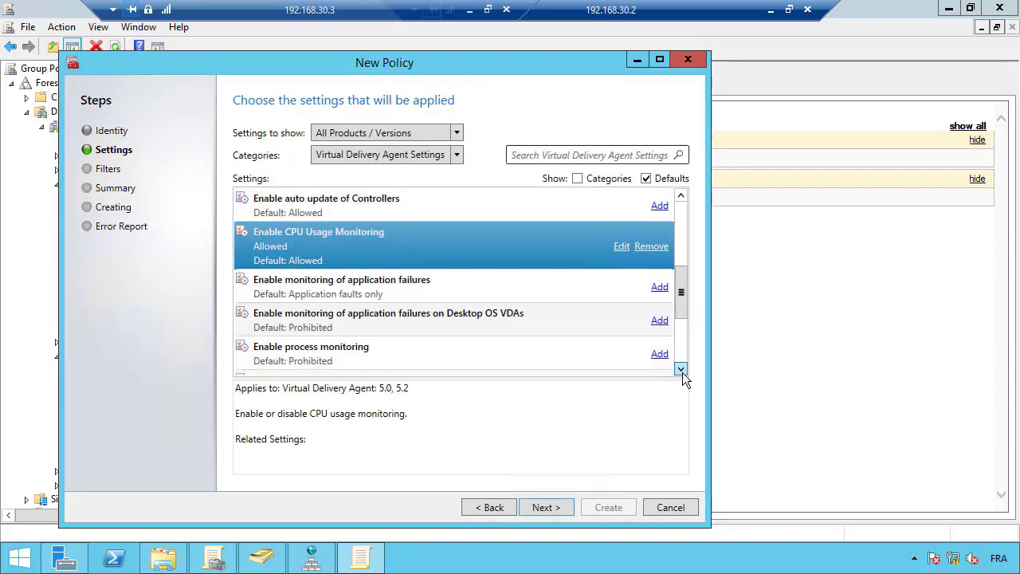
# Set application failure monitoring to both application errors and faults
pyautogui.click(661, 288)
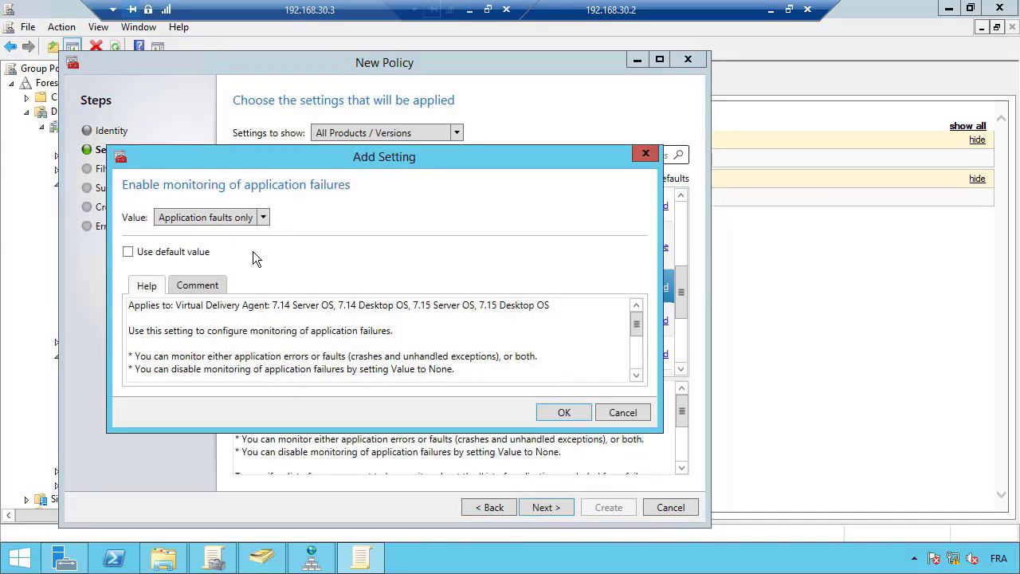
pyautogui.click(263, 219)
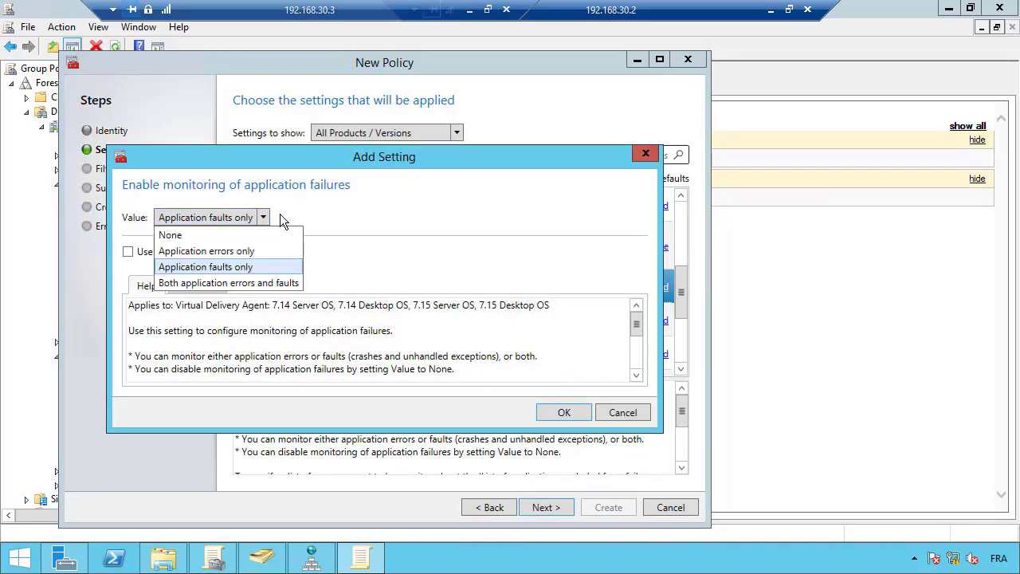
pyautogui.click(248, 284)
pyautogui.click(563, 412)
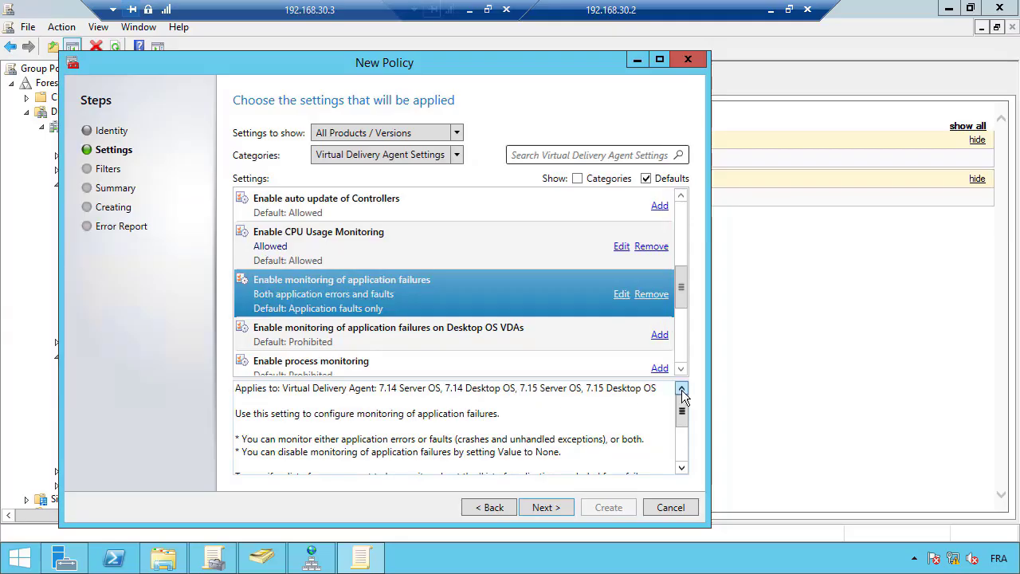
pyautogui.click(681, 369)
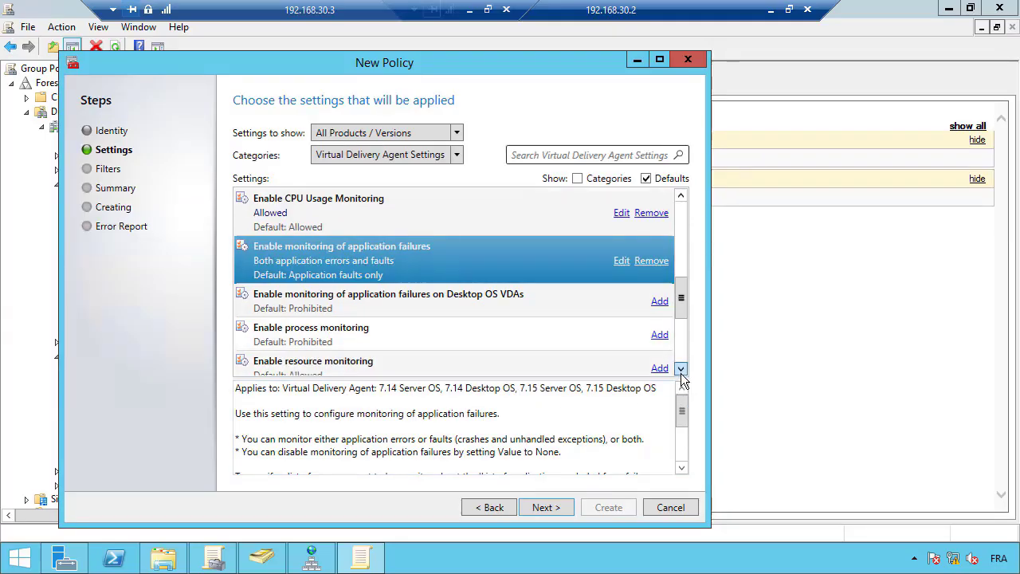
pyautogui.scroll(-2, 681, 373)
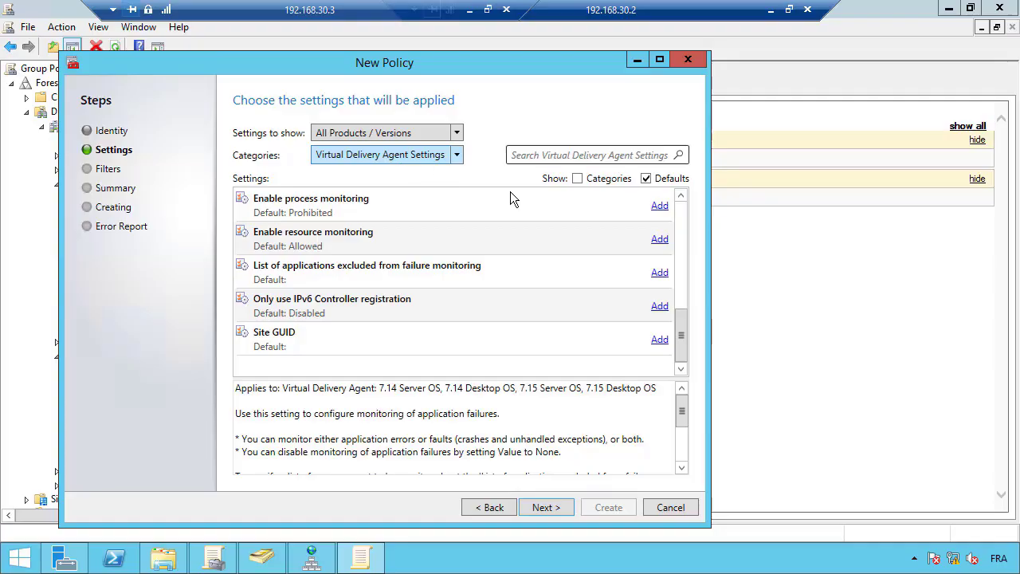
# Add 'Enable process monitoring' set to Allowed, then continue to the Filters page
pyautogui.click(661, 208)
pyautogui.click(661, 208)
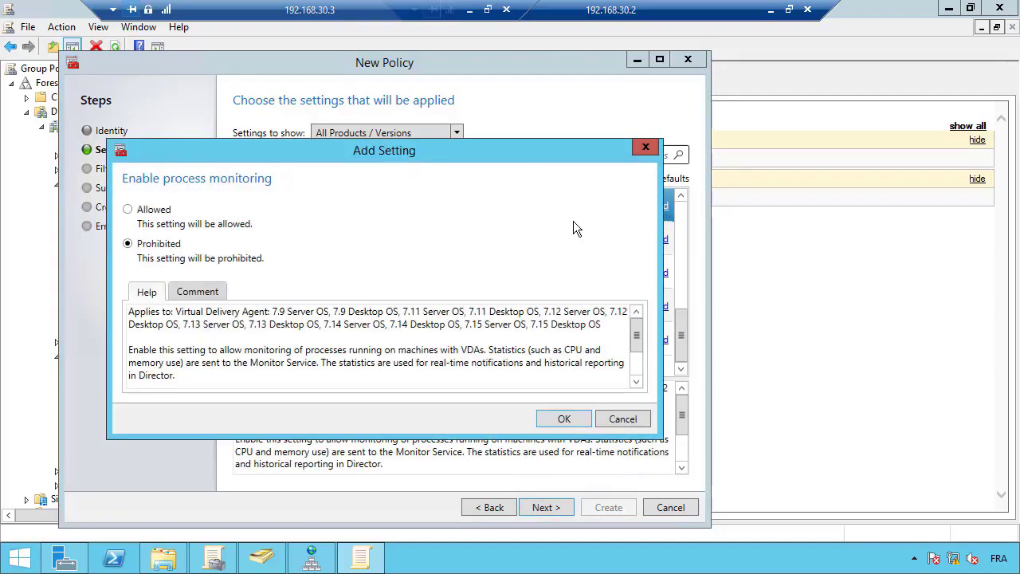
pyautogui.click(128, 209)
pyautogui.click(565, 419)
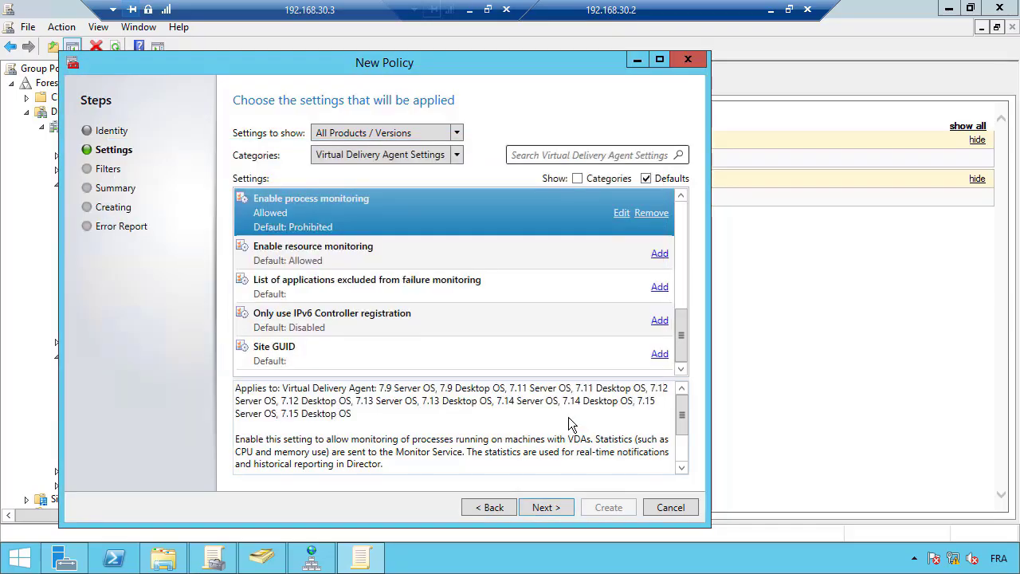
pyautogui.click(547, 508)
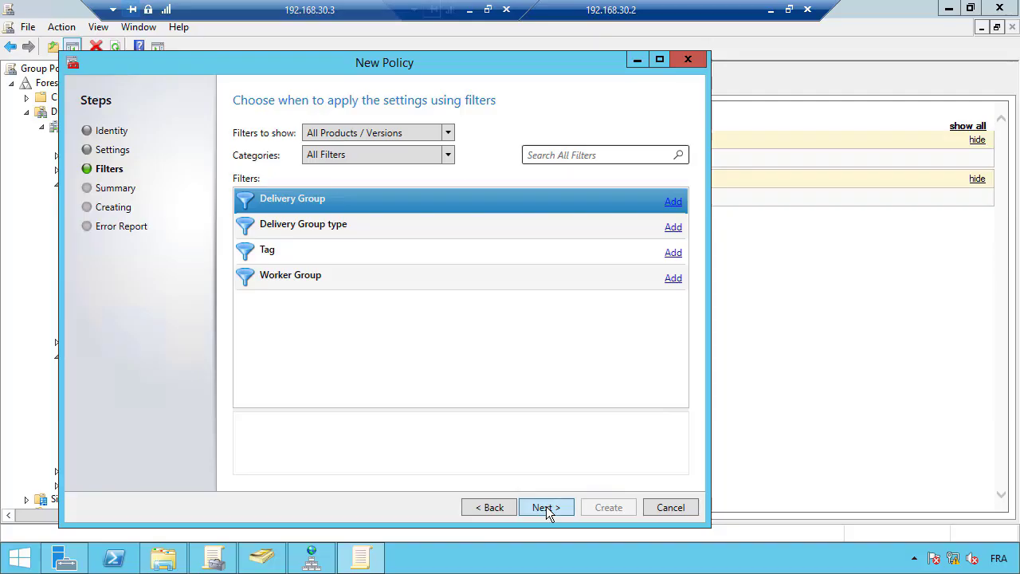
# Create the 4-setting ModelingActiveDirectory policy as enabled and minimize the policy editor
pyautogui.click(546, 508)
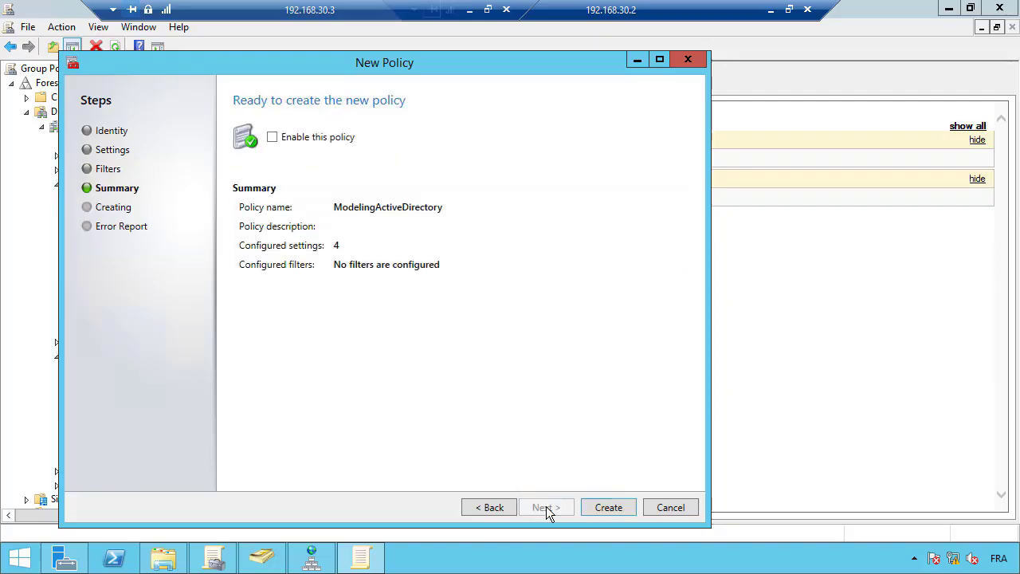
pyautogui.click(273, 138)
pyautogui.click(616, 508)
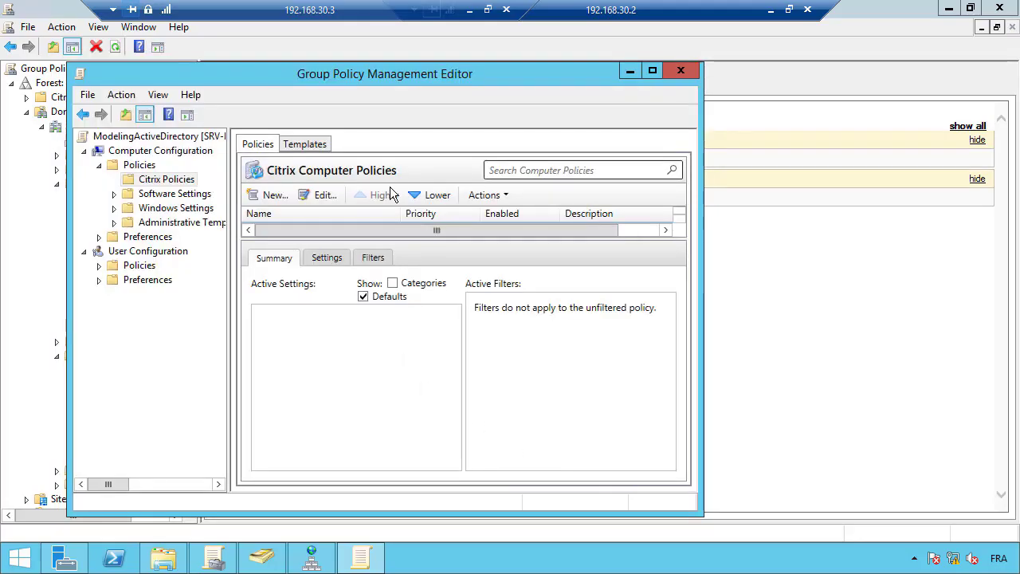
pyautogui.click(629, 72)
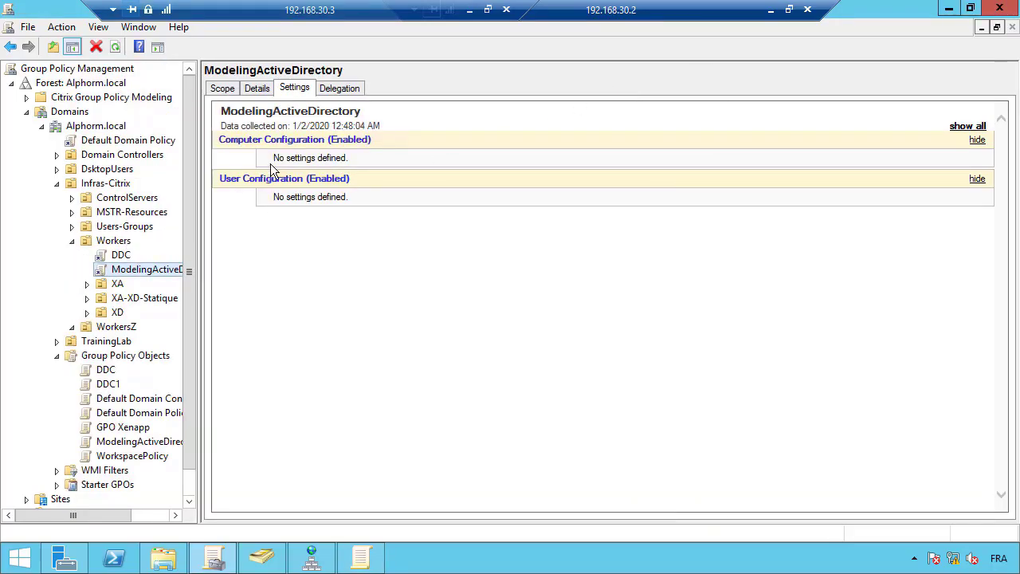
# Bring back the 192.168.30.200 StoreFront client session
pyautogui.click(770, 11)
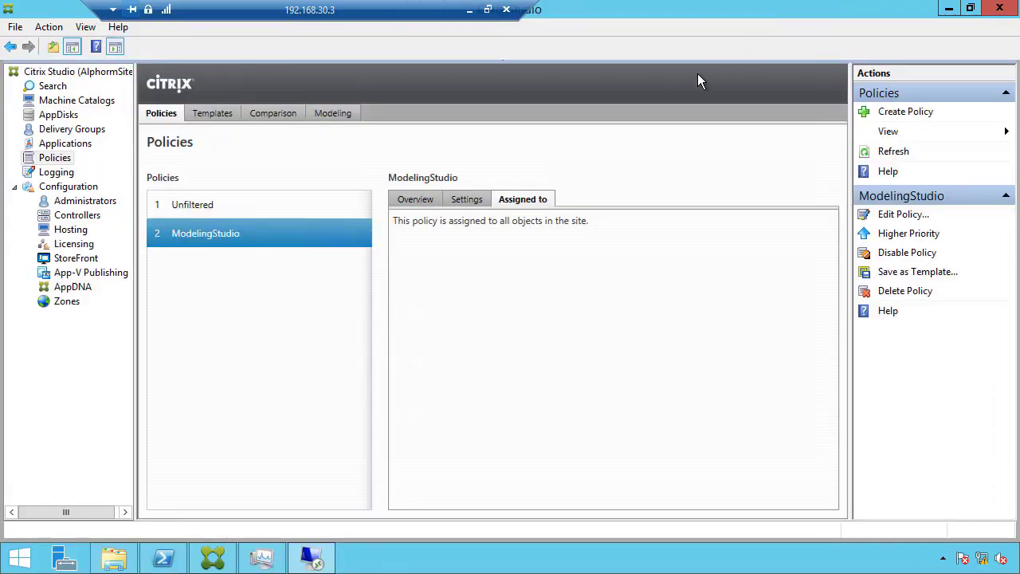
pyautogui.click(469, 9)
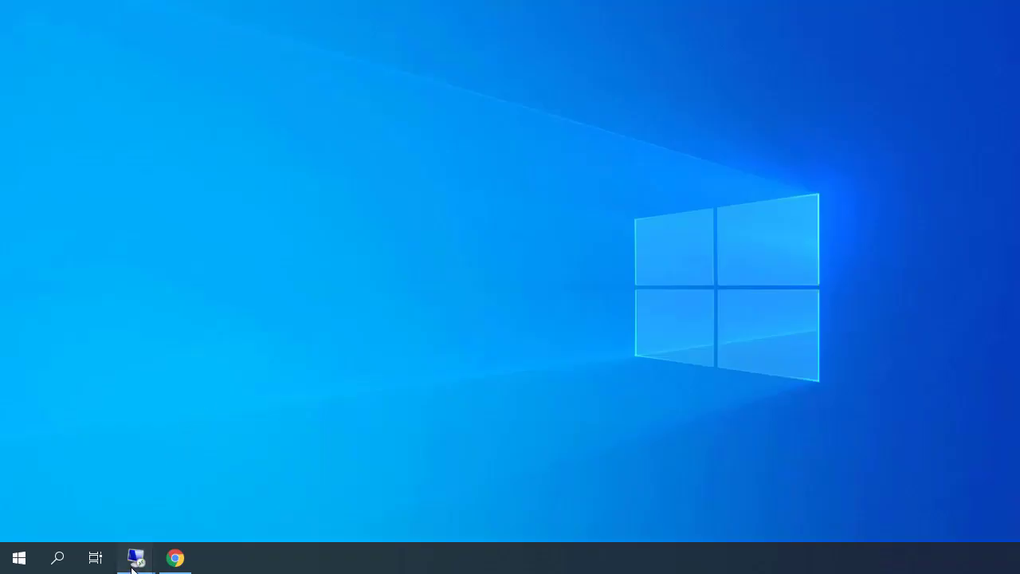
pyautogui.moveTo(137, 562)
pyautogui.click(274, 513)
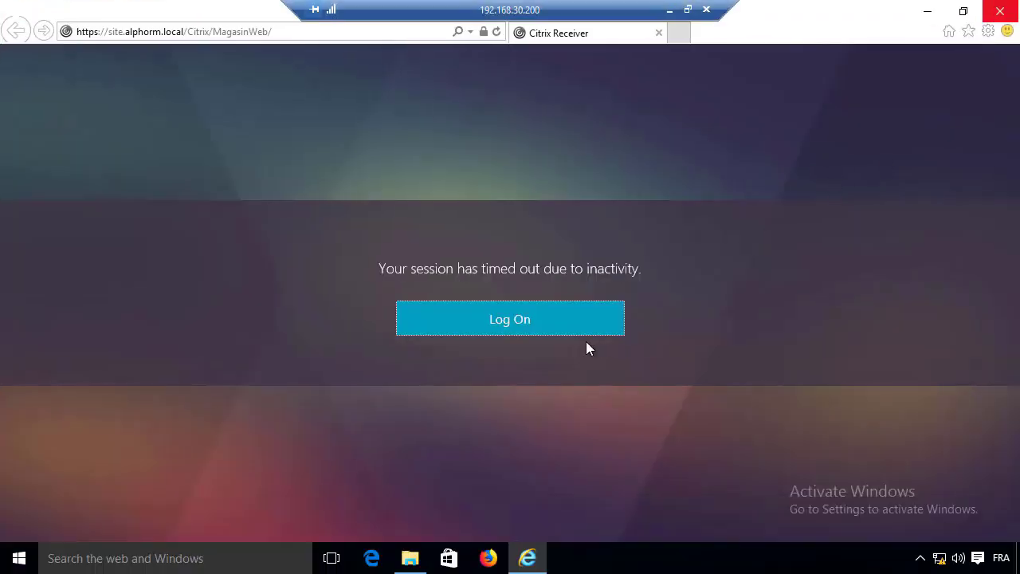
# Log on to StoreFront as user02, view the Student Desktop Win10 desktop, then log off
pyautogui.click(575, 339)
pyautogui.write('user02')
pyautogui.press('Tab')
pyautogui.write('•••••••••')
pyautogui.press('Return')
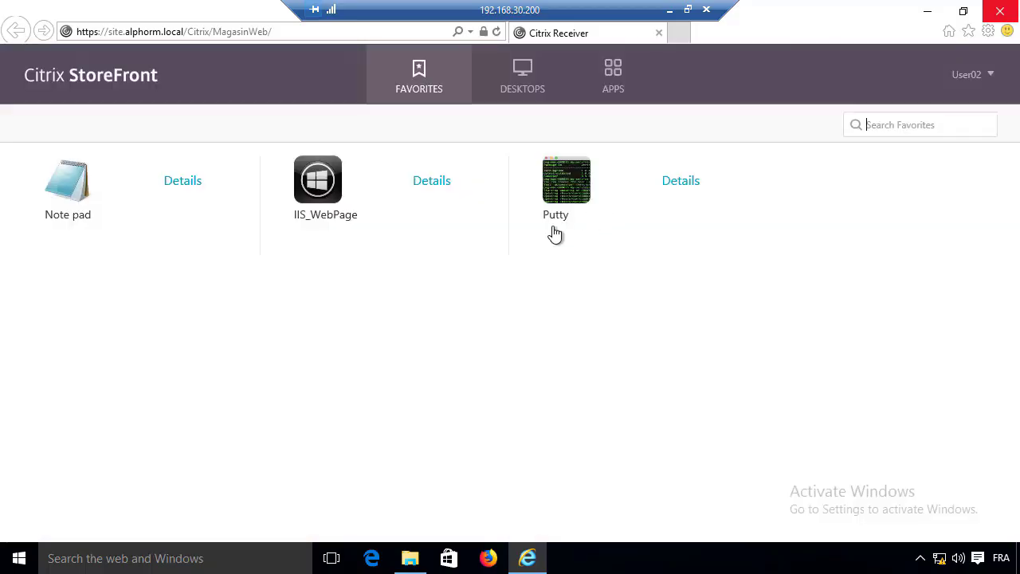
pyautogui.click(522, 100)
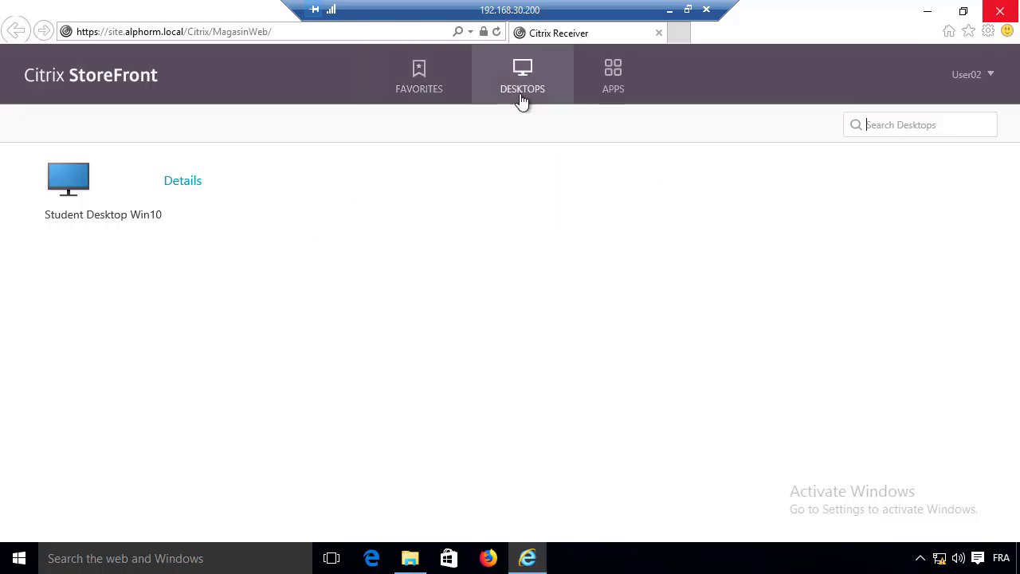
pyautogui.click(978, 75)
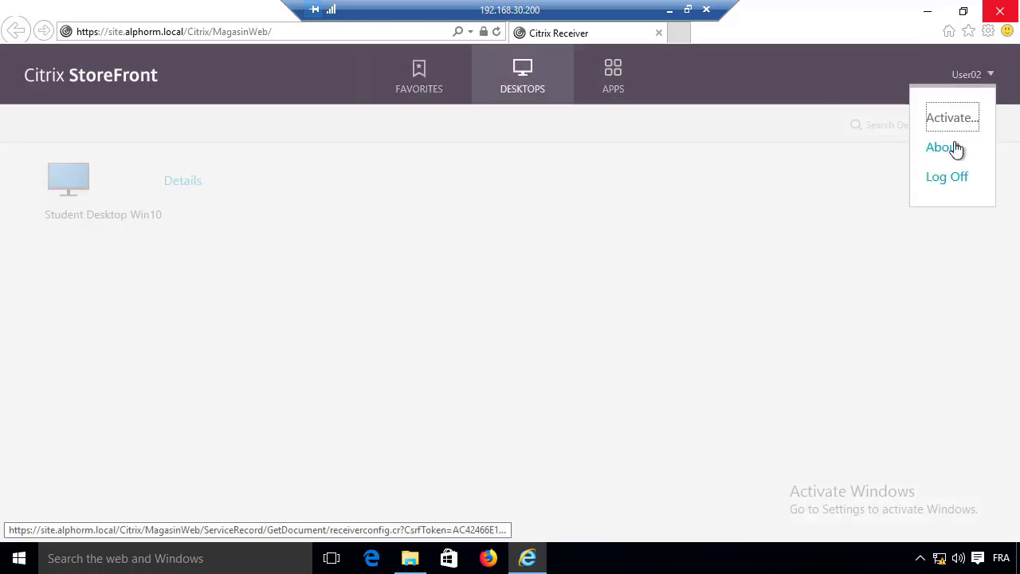
pyautogui.click(949, 179)
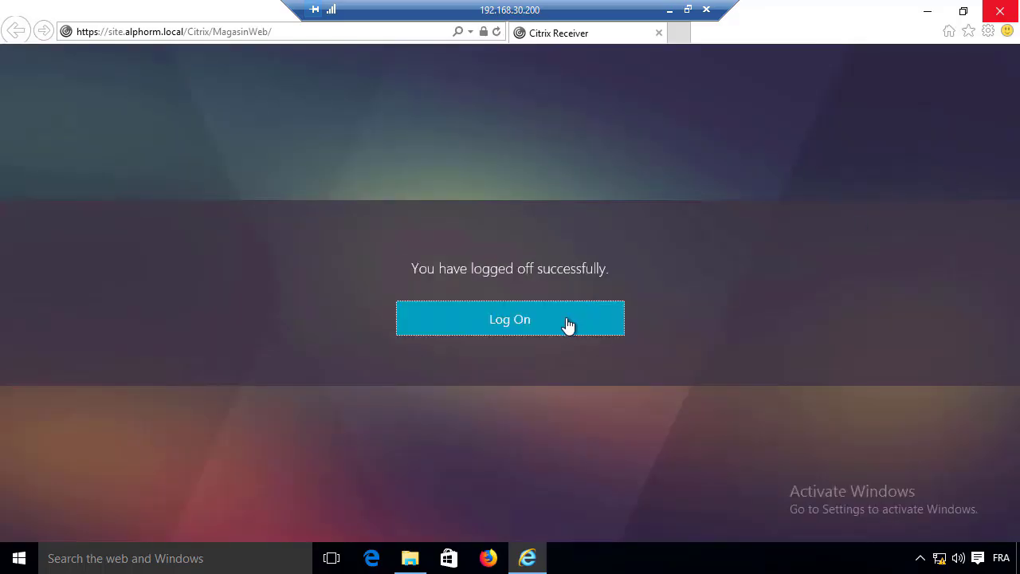
# Log on to StoreFront as user01 with its password and launch the Desktop_MCS desktop
pyautogui.click(567, 325)
pyautogui.write('user01')
pyautogui.press('Tab')
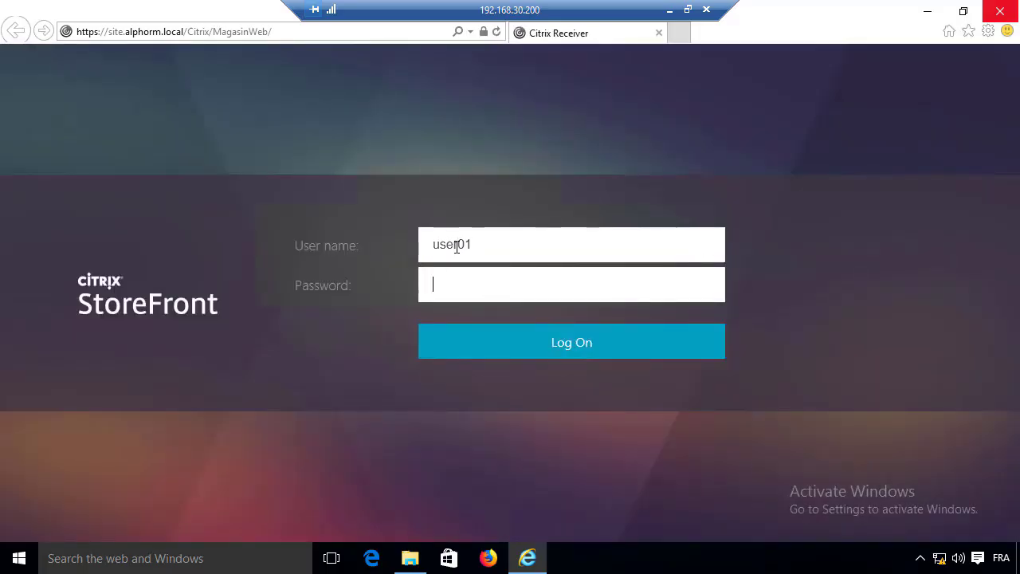
pyautogui.write('Password01')
pyautogui.press('Return')
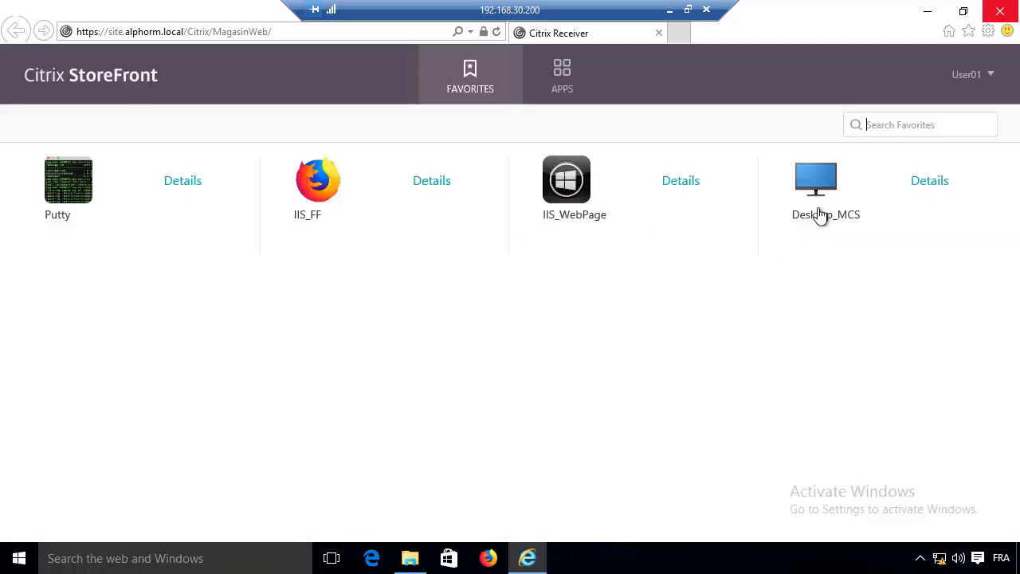
pyautogui.click(822, 209)
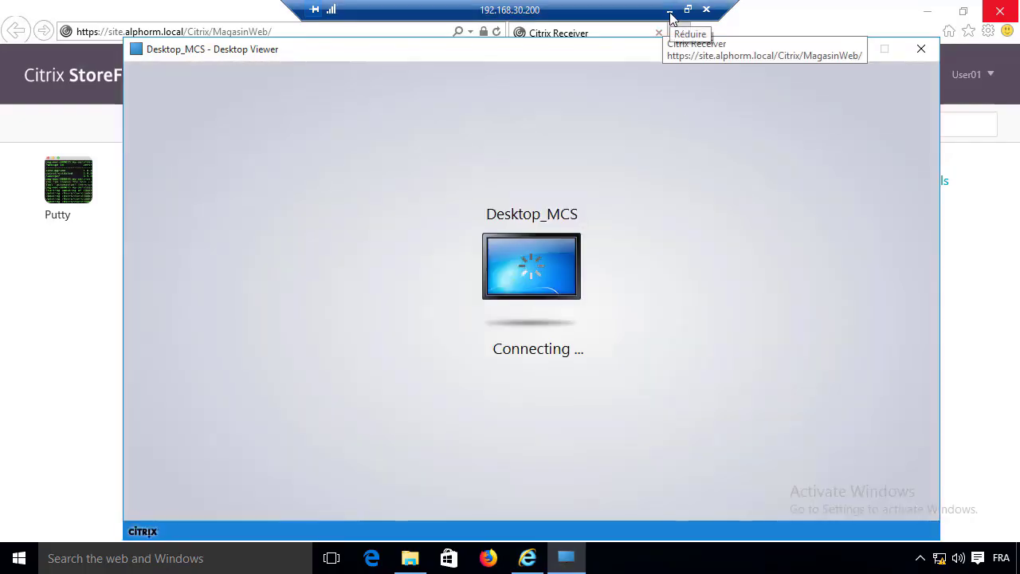
# In Citrix Studio, confirm the active DG_MCS desktop session via Search, then go to Policies
pyautogui.click(670, 11)
pyautogui.moveTo(133, 563)
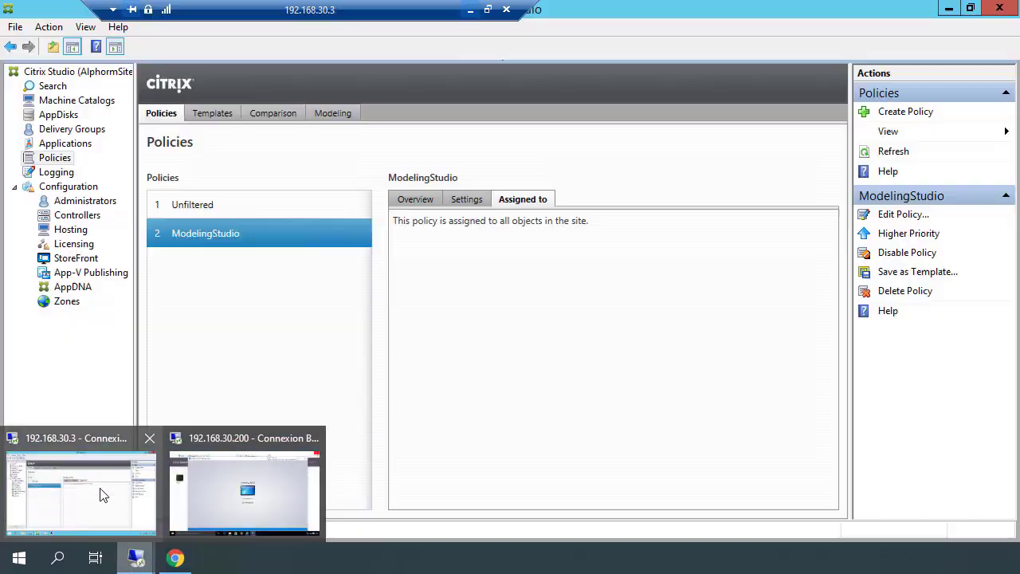
pyautogui.click(100, 493)
pyautogui.click(61, 86)
pyautogui.click(405, 176)
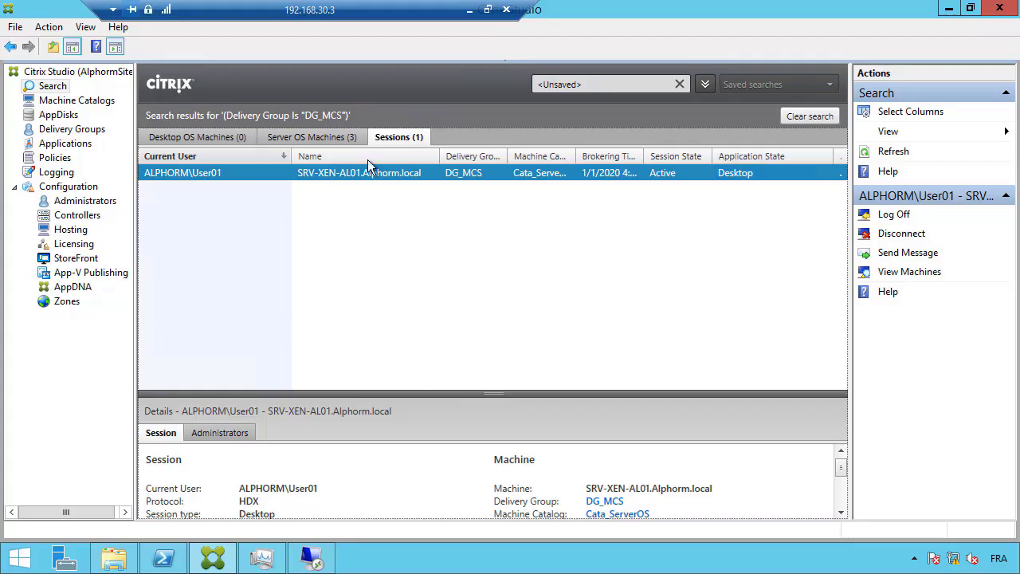
pyautogui.click(55, 158)
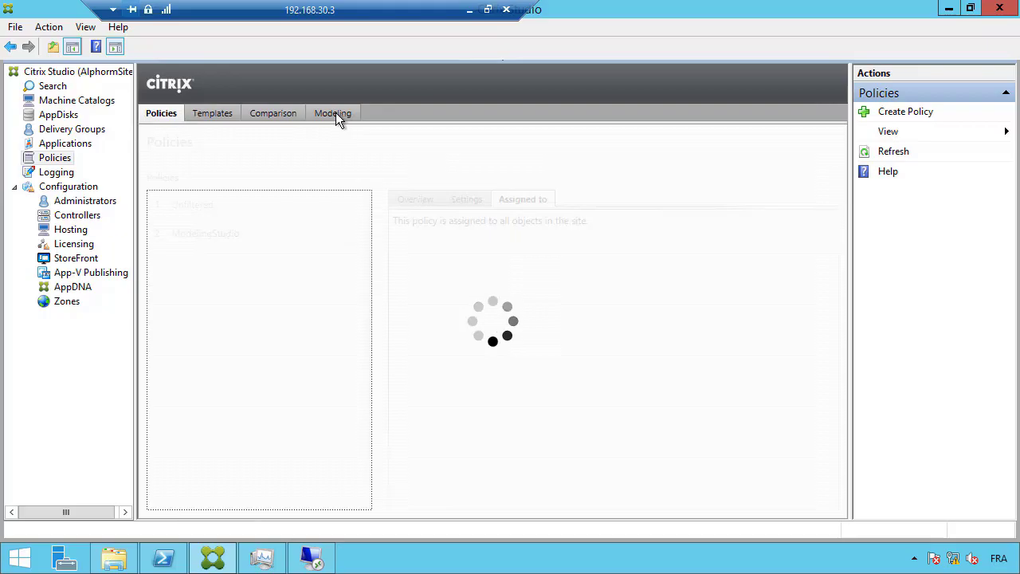
pyautogui.click(341, 114)
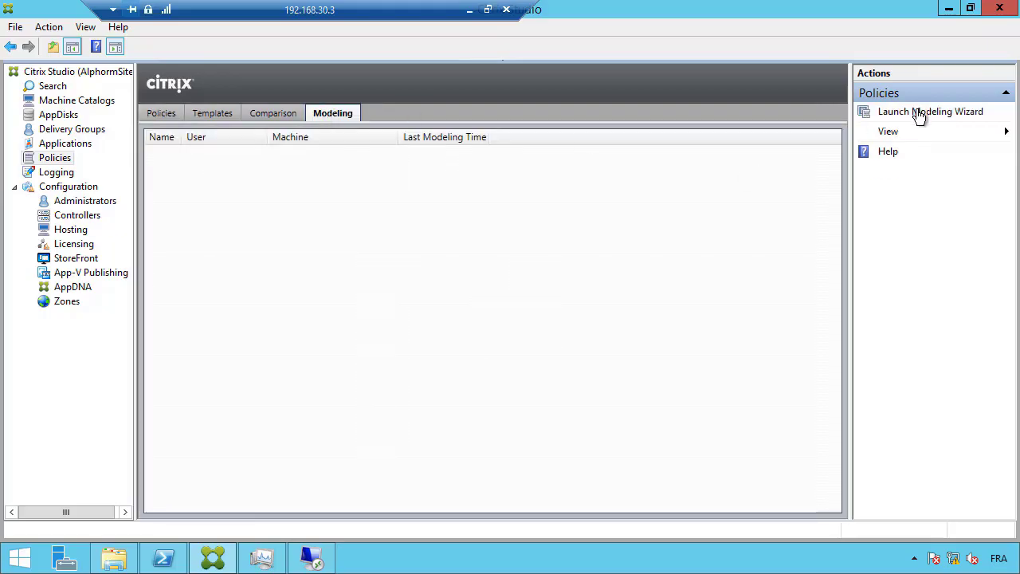
# Start the policy modeling wizard with the default domain controller and choose user user01
pyautogui.click(920, 112)
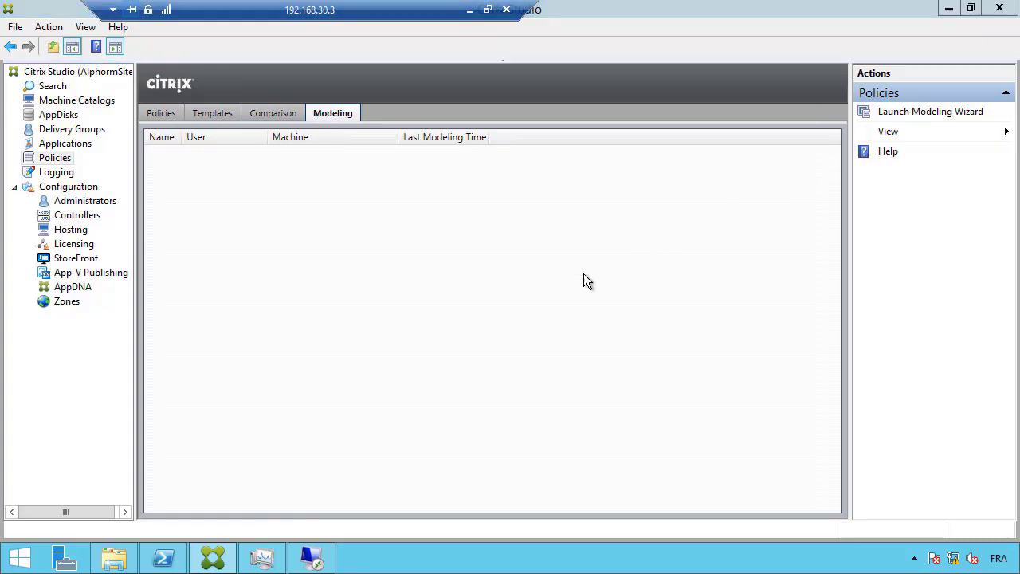
pyautogui.click(672, 491)
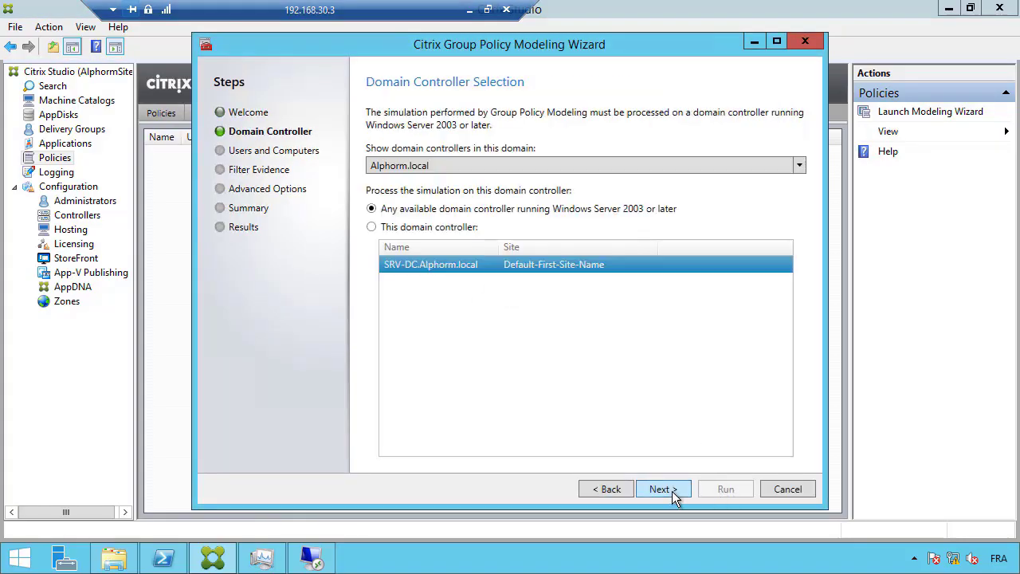
pyautogui.click(672, 491)
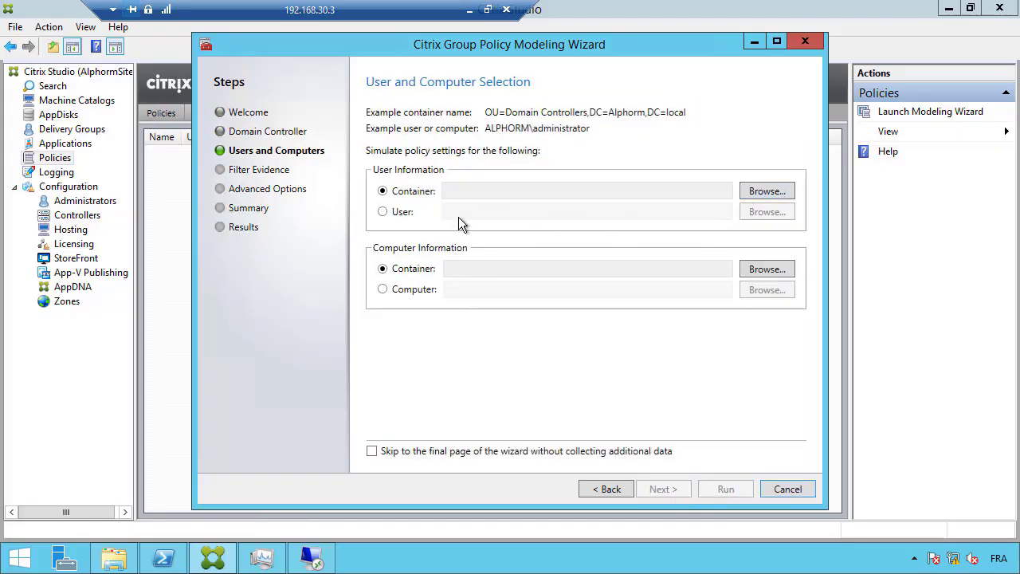
pyautogui.click(398, 214)
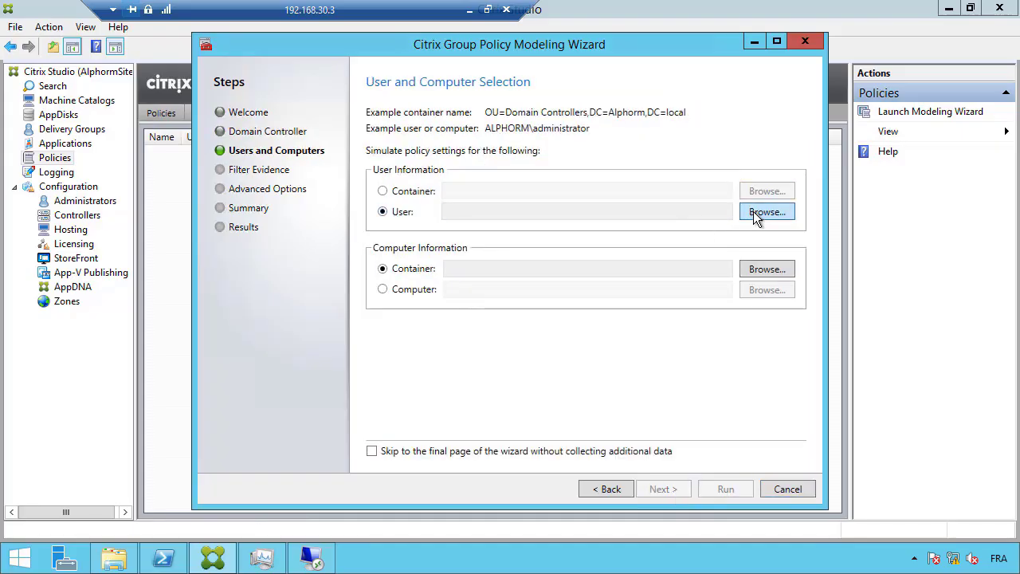
pyautogui.click(756, 213)
pyautogui.write('user01')
pyautogui.click(530, 188)
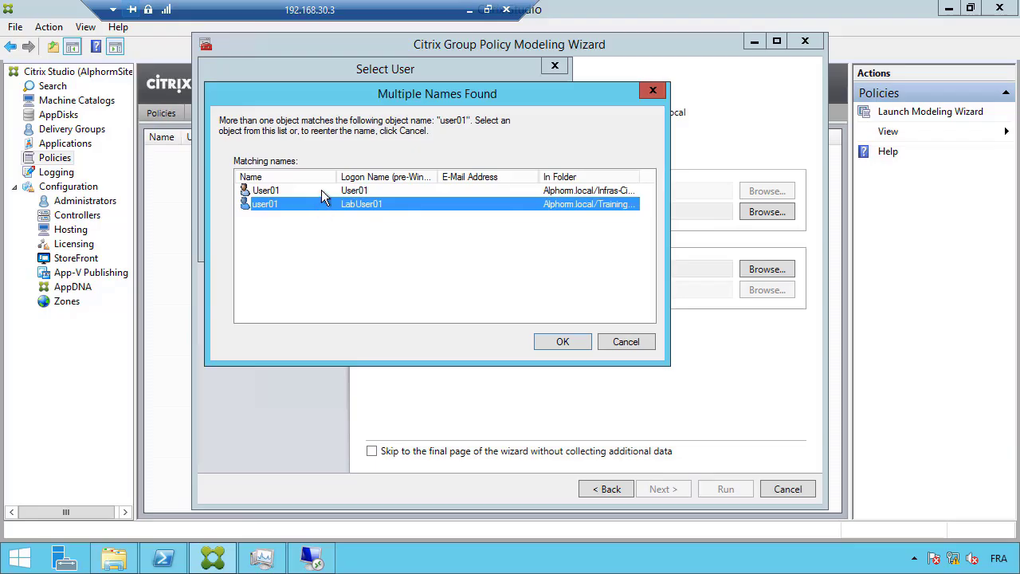
pyautogui.click(323, 191)
pyautogui.click(553, 342)
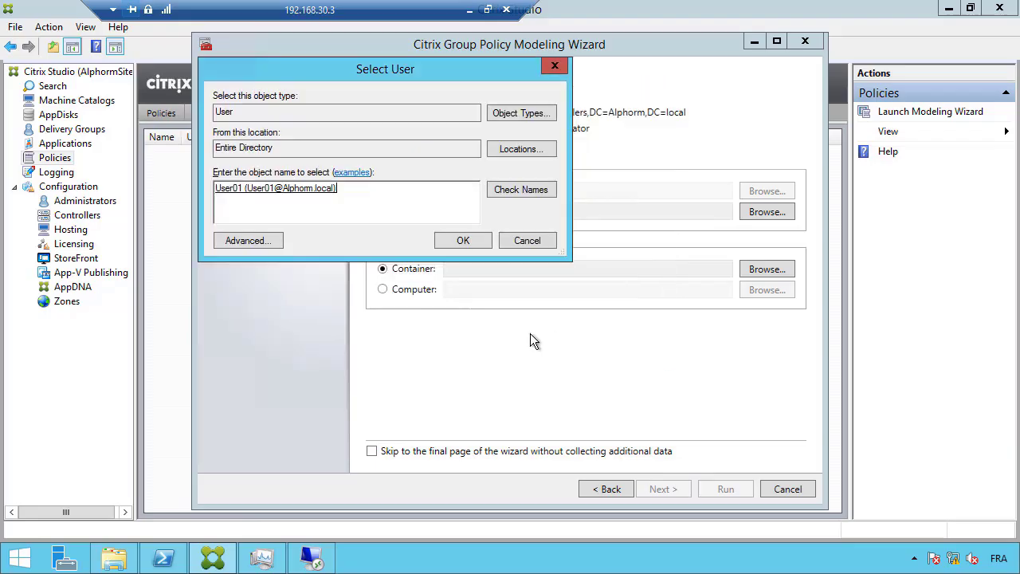
pyautogui.click(462, 241)
# Choose computer SRV-XEN-AL01, skip to the final page, and run the simulation
pyautogui.click(390, 289)
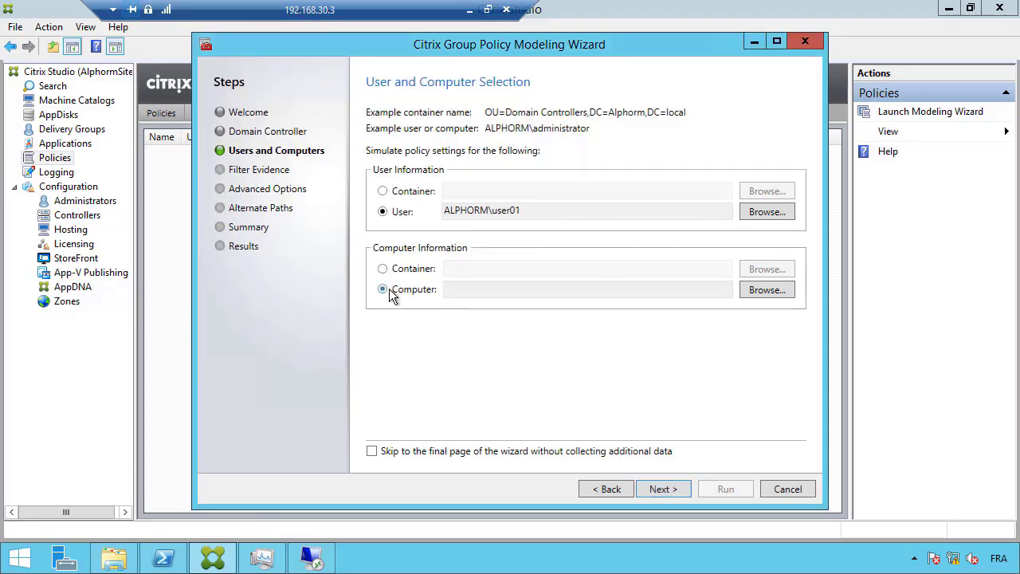
pyautogui.click(766, 292)
pyautogui.write('s')
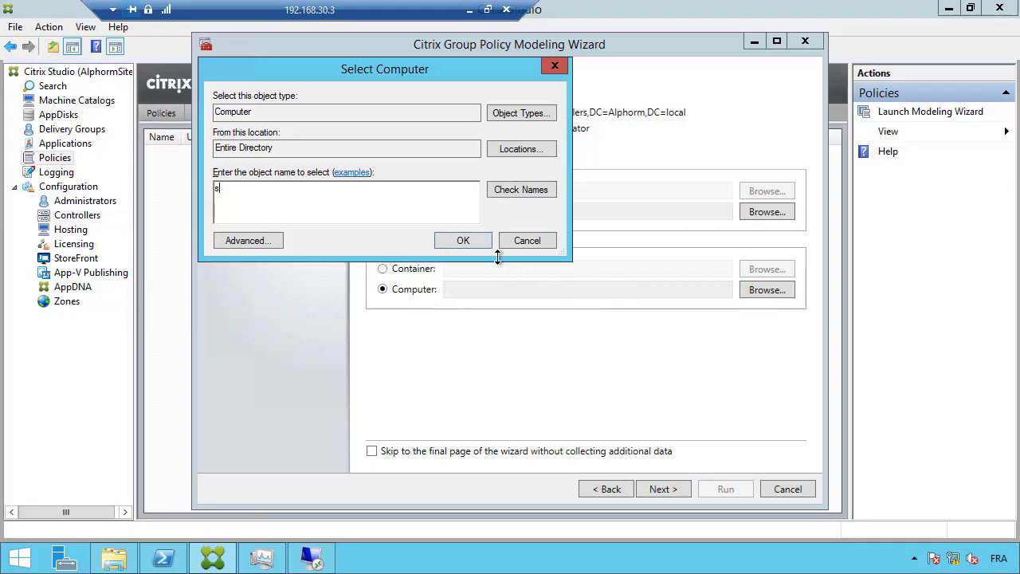
pyautogui.write('rv-xen-al01')
pyautogui.click(502, 194)
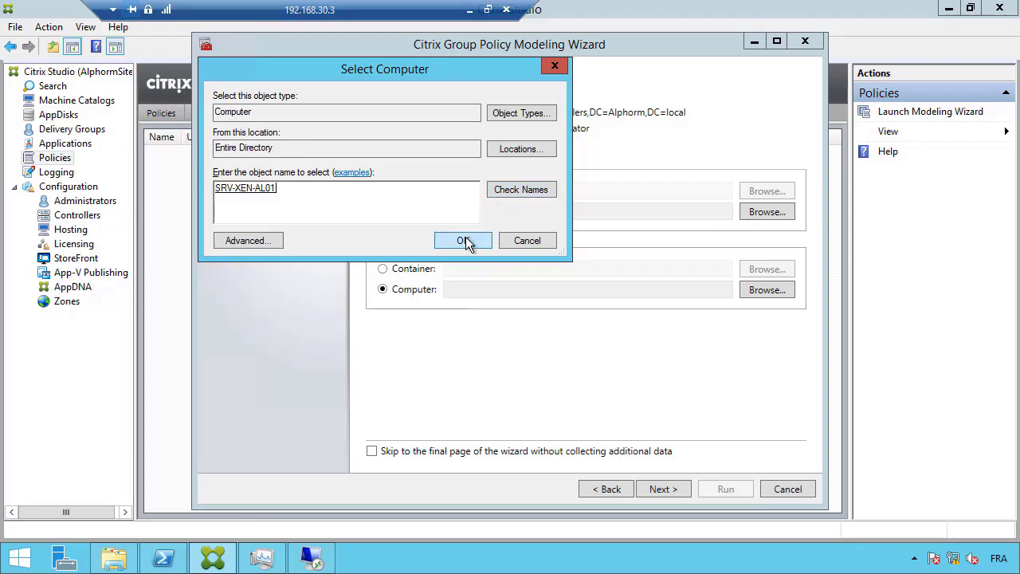
pyautogui.click(466, 239)
pyautogui.click(371, 452)
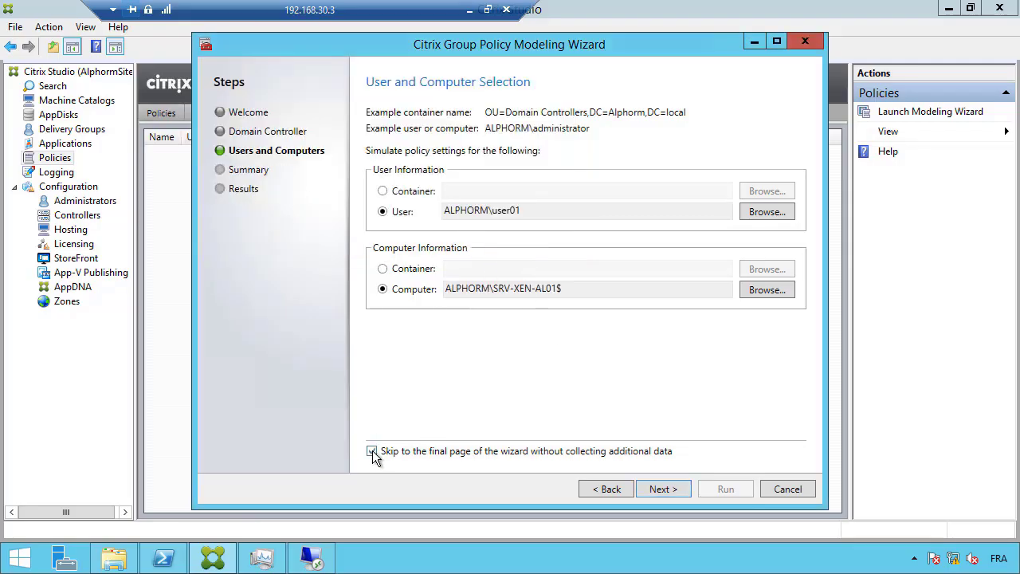
pyautogui.click(673, 488)
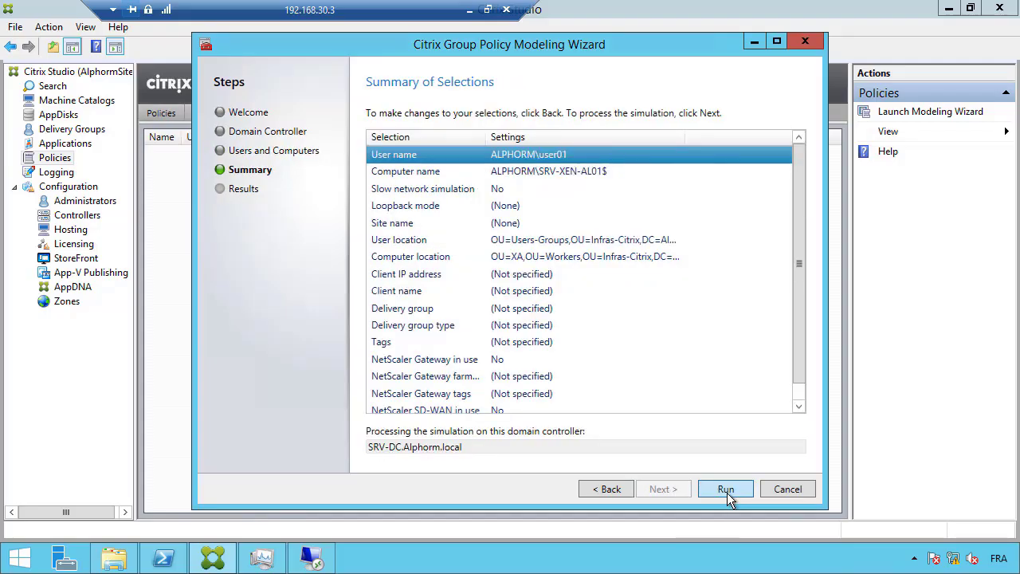
pyautogui.click(726, 489)
# Open the user01 modeling report maximized, review winning policies ModelingActiveDirectory and ModelingStudio, then minimize it
pyautogui.click(726, 490)
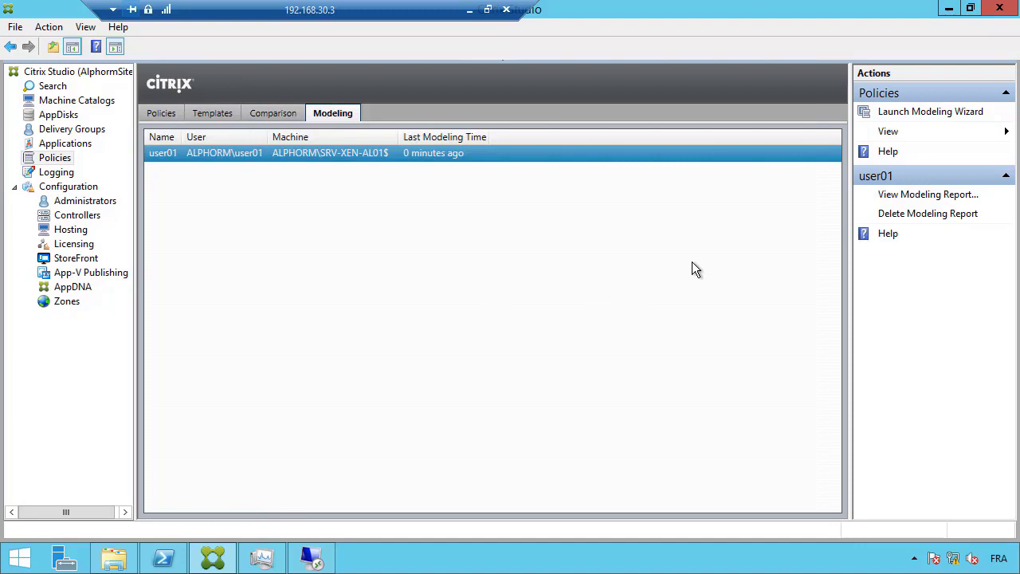
pyautogui.click(907, 199)
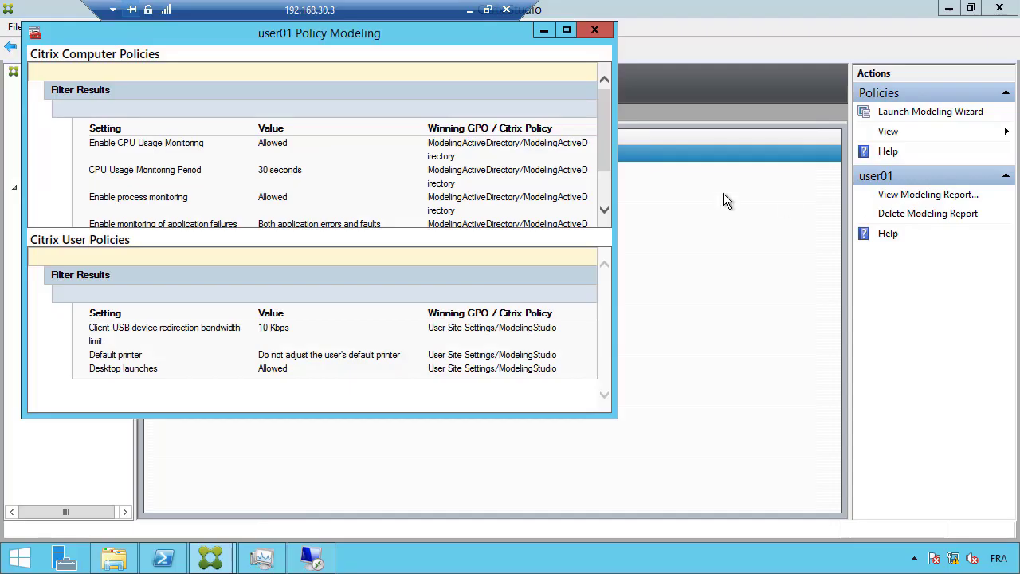
pyautogui.click(567, 31)
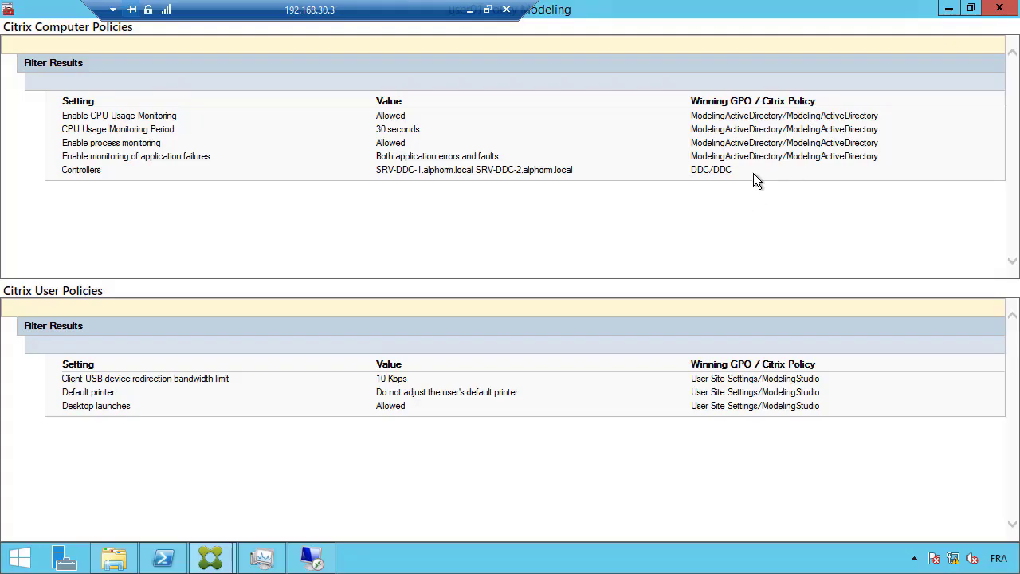
pyautogui.click(947, 9)
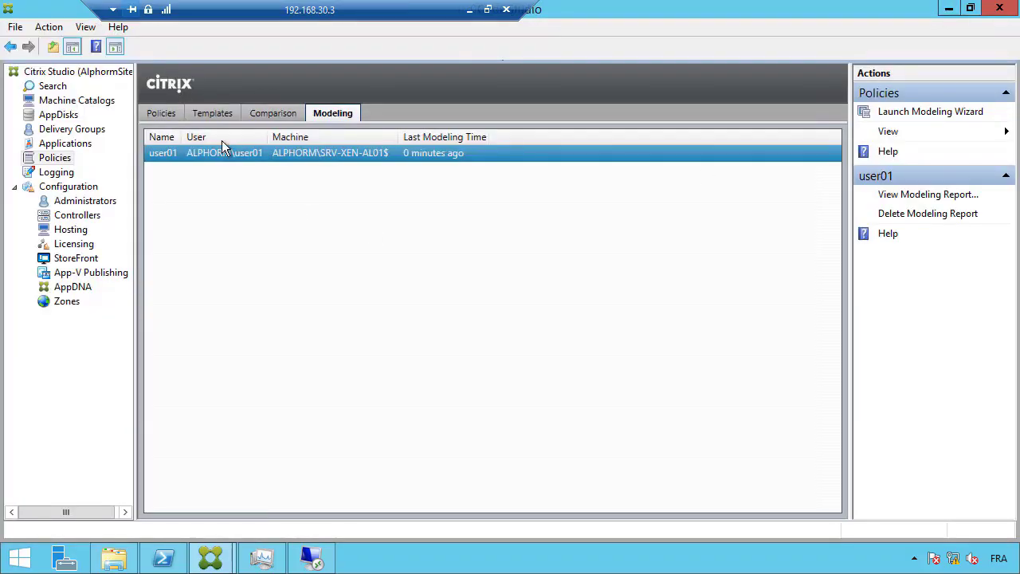
# On the Templates tab, view the High Server Scalability template settings, then Optimized for WAN
pyautogui.click(211, 113)
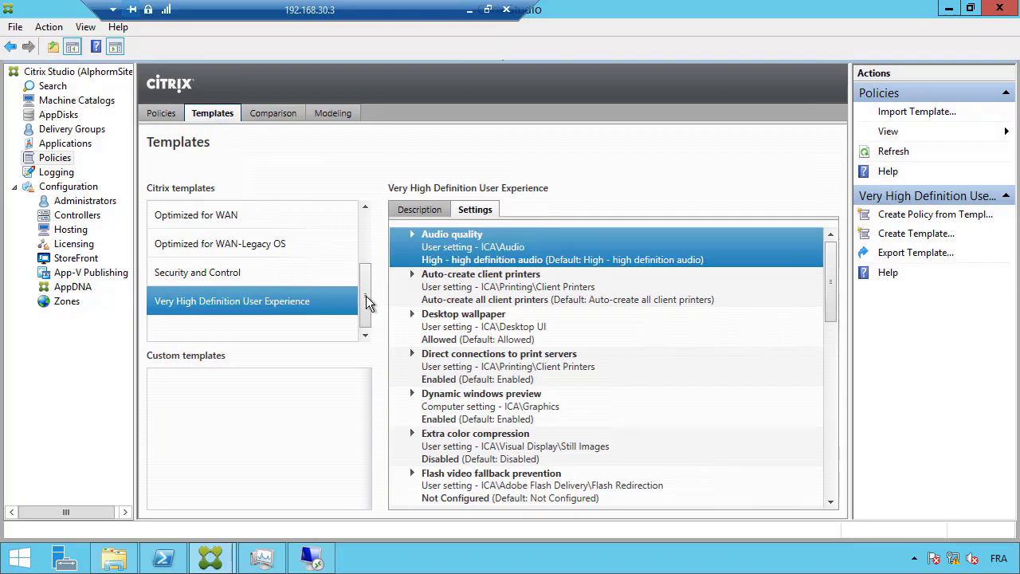
pyautogui.moveTo(366, 296); pyautogui.dragTo(368, 233)
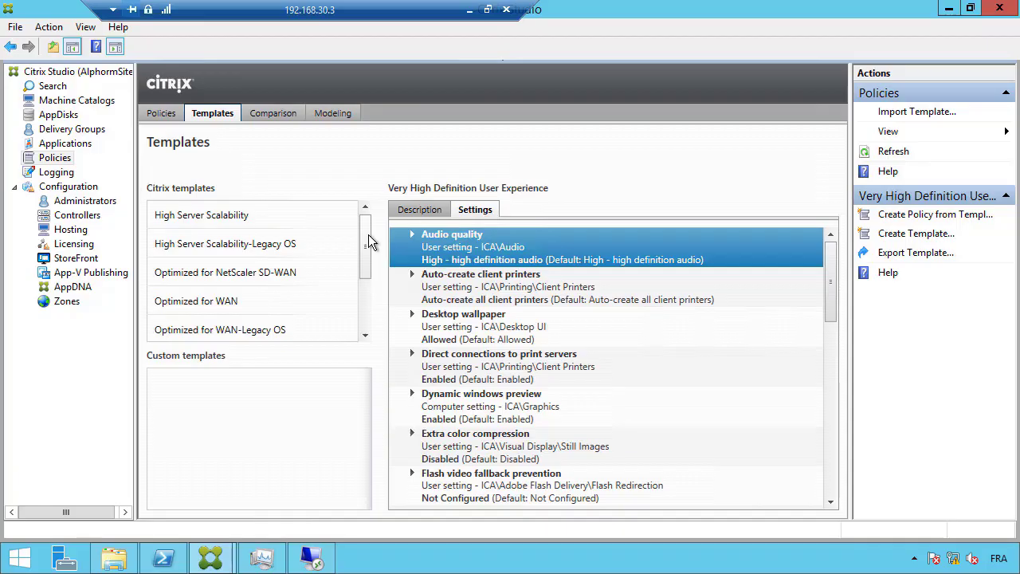
pyautogui.click(221, 222)
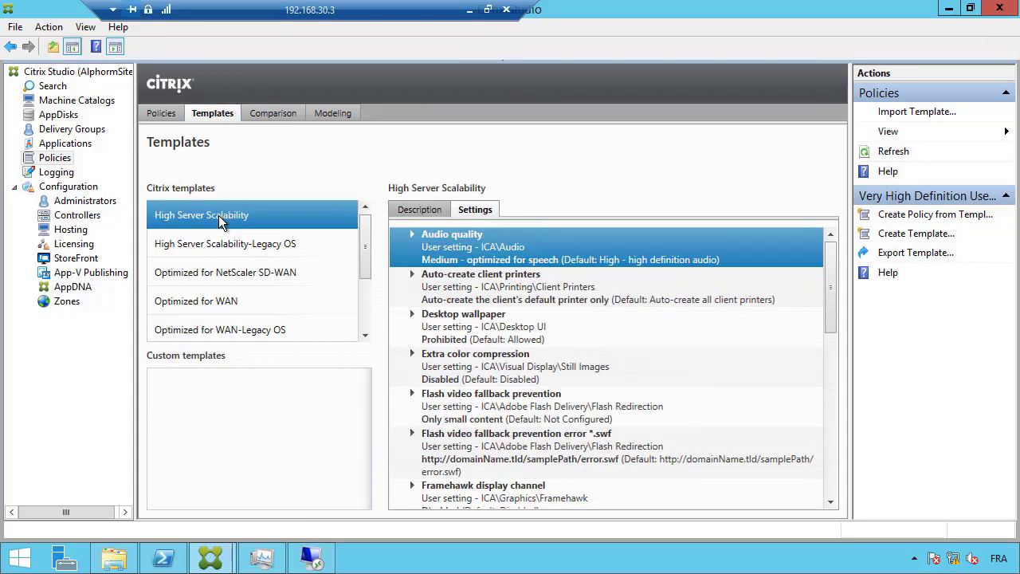
pyautogui.click(234, 307)
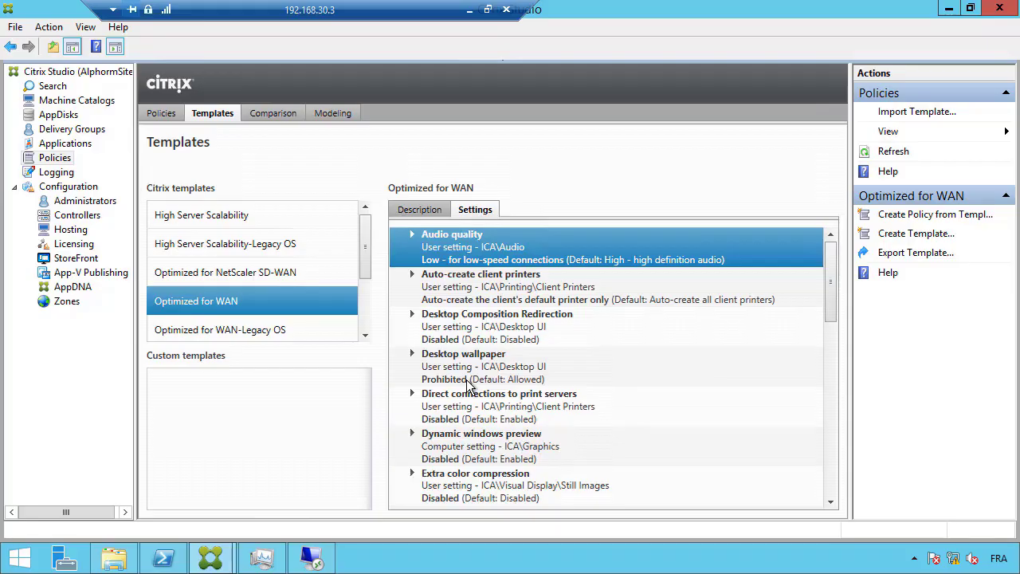
# Save the ModelingStudio policy as a template, renaming Template0 to TemplateTest
pyautogui.click(157, 115)
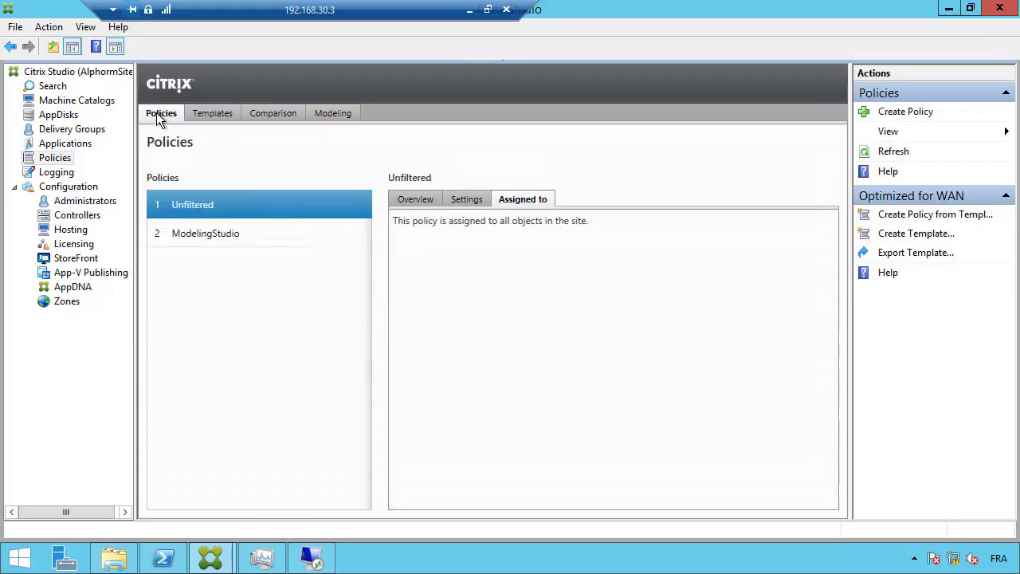
pyautogui.click(204, 233)
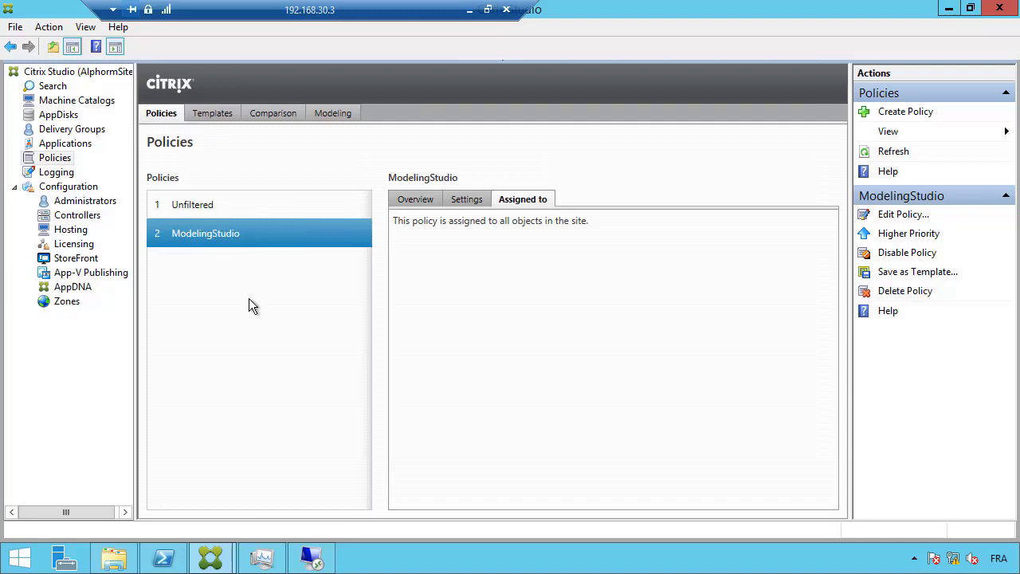
pyautogui.click(911, 273)
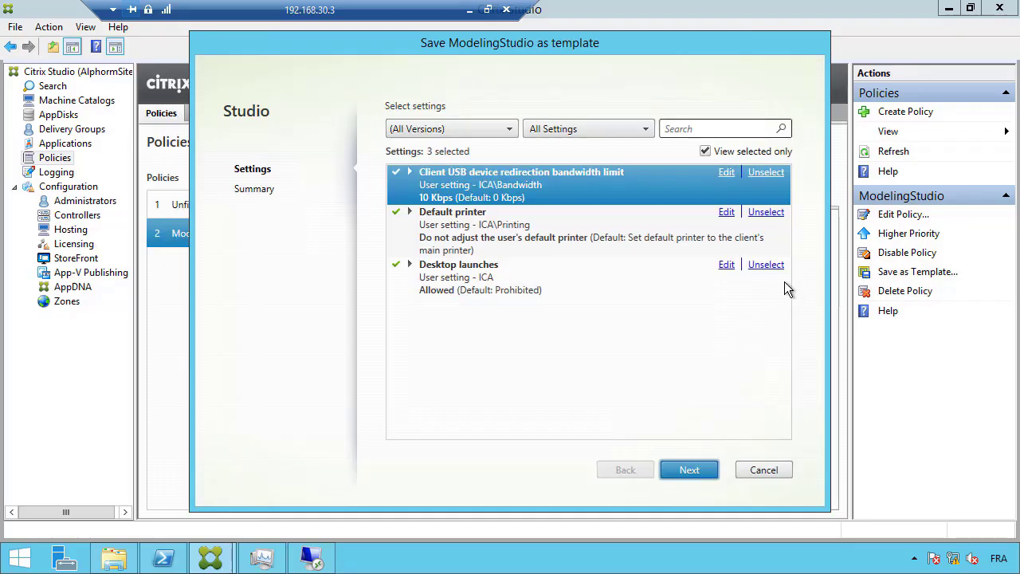
pyautogui.click(682, 470)
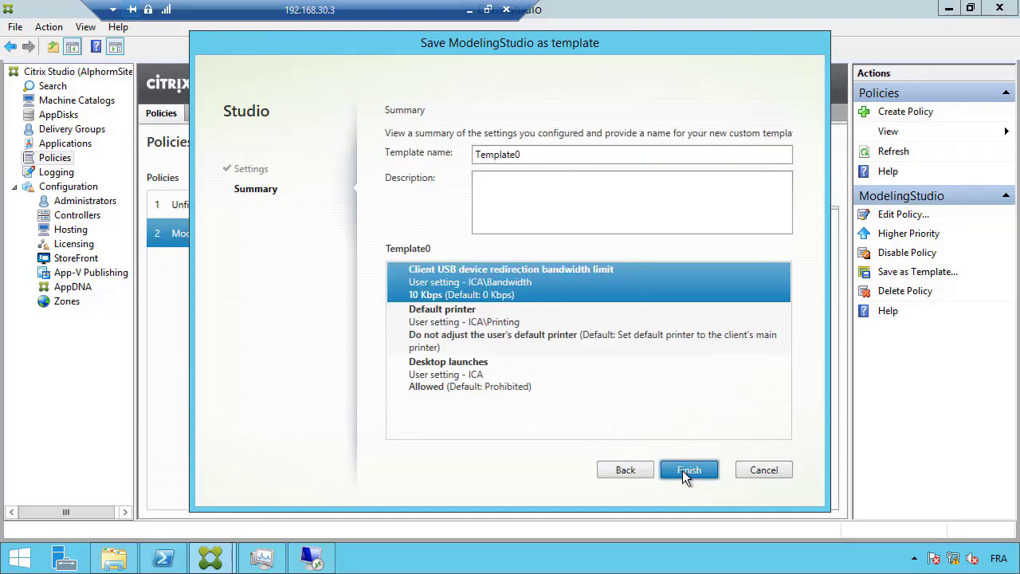
pyautogui.click(535, 159)
pyautogui.write('Tem')
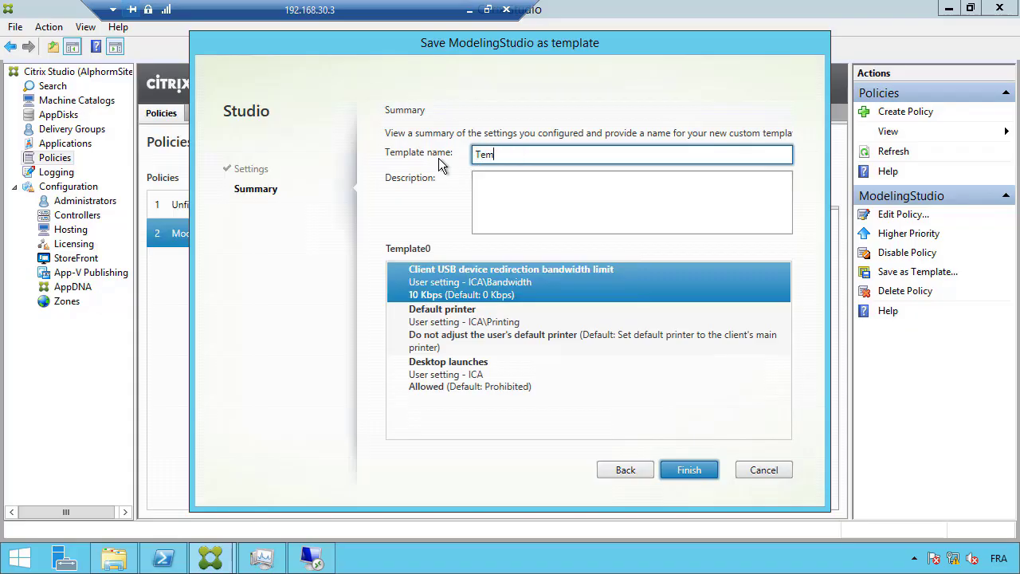
pyautogui.write('plateTaest')
pyautogui.press('BackSpace')
pyautogui.click(683, 467)
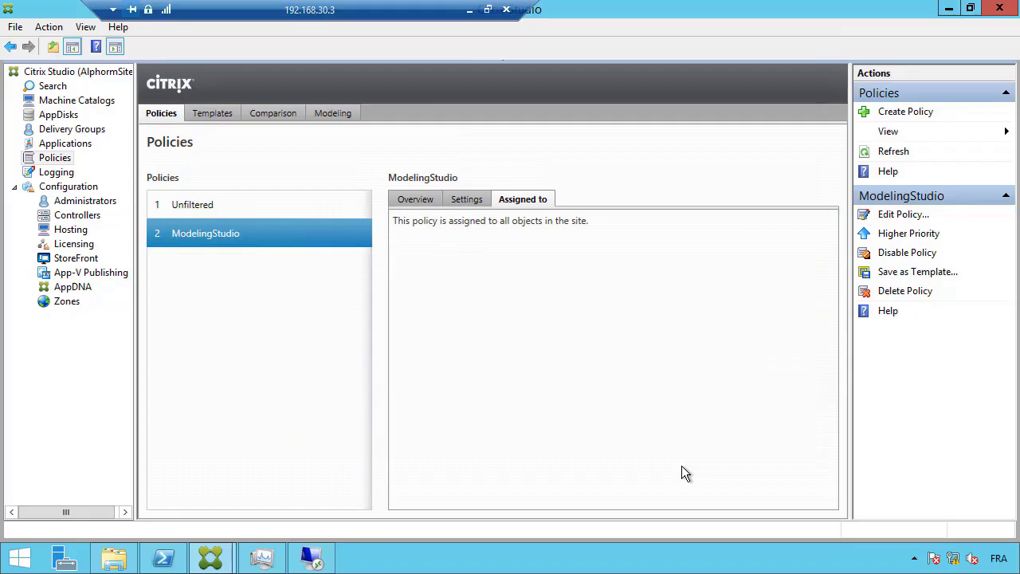
# Export TemplateTest to TemplateTest.gpt on the Desktop and confirm the file in File Explorer
pyautogui.click(221, 114)
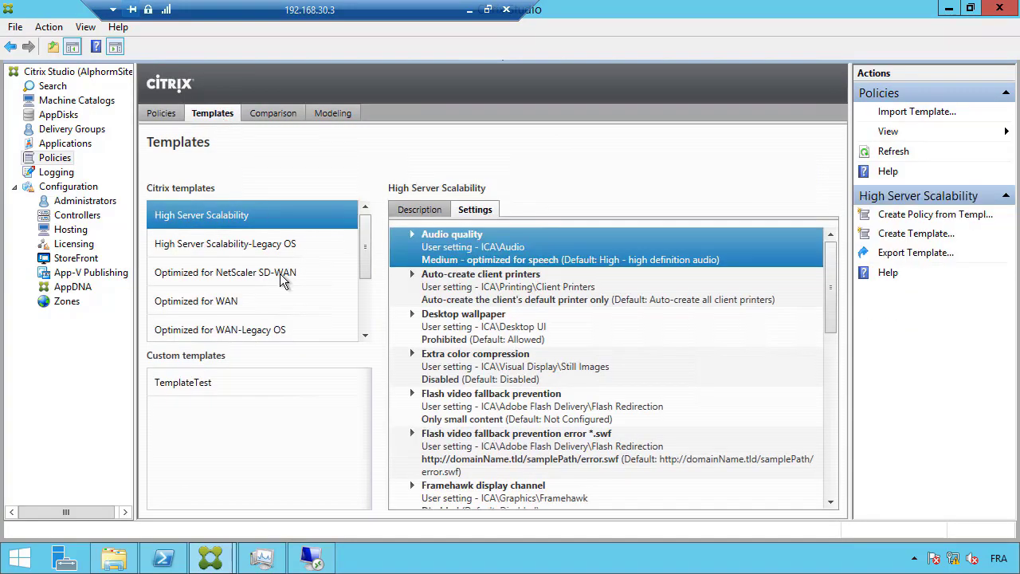
pyautogui.click(224, 380)
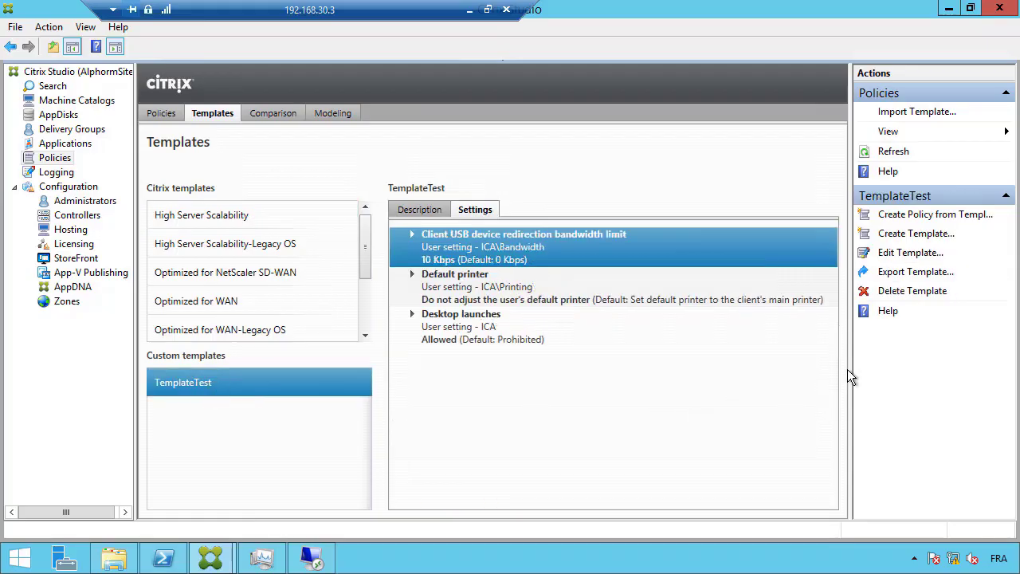
pyautogui.click(915, 272)
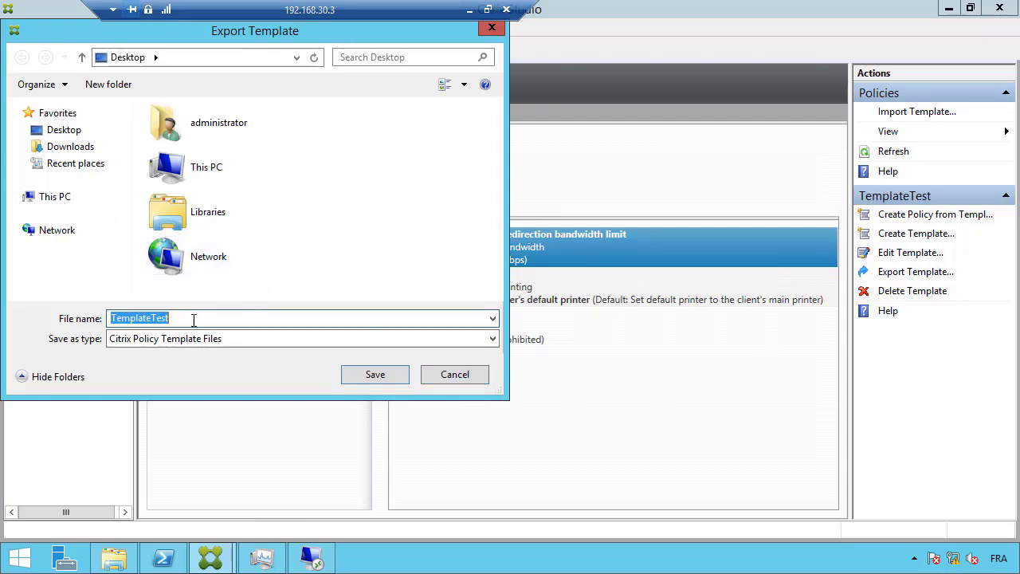
pyautogui.click(373, 375)
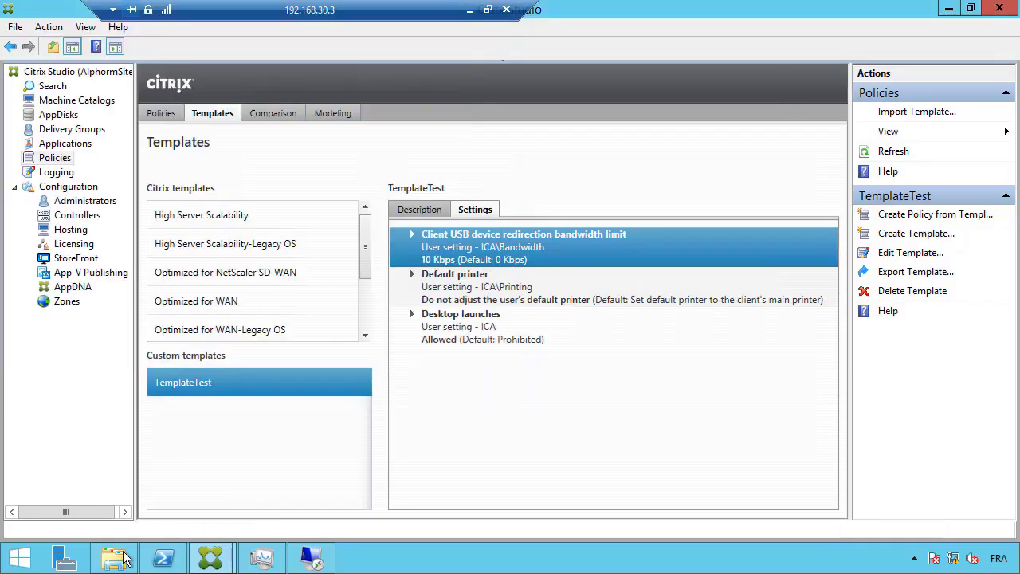
pyautogui.click(114, 558)
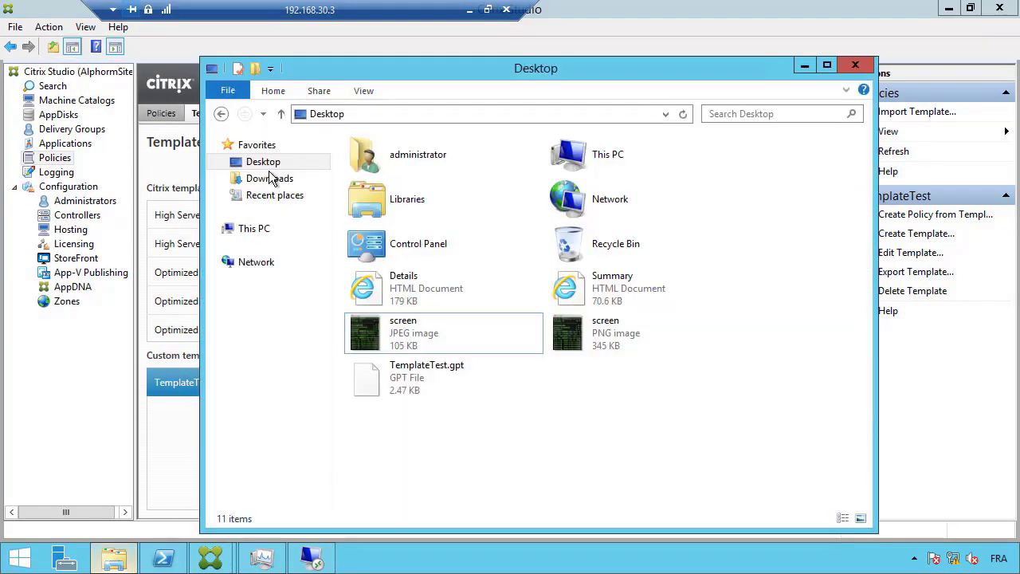
pyautogui.click(430, 383)
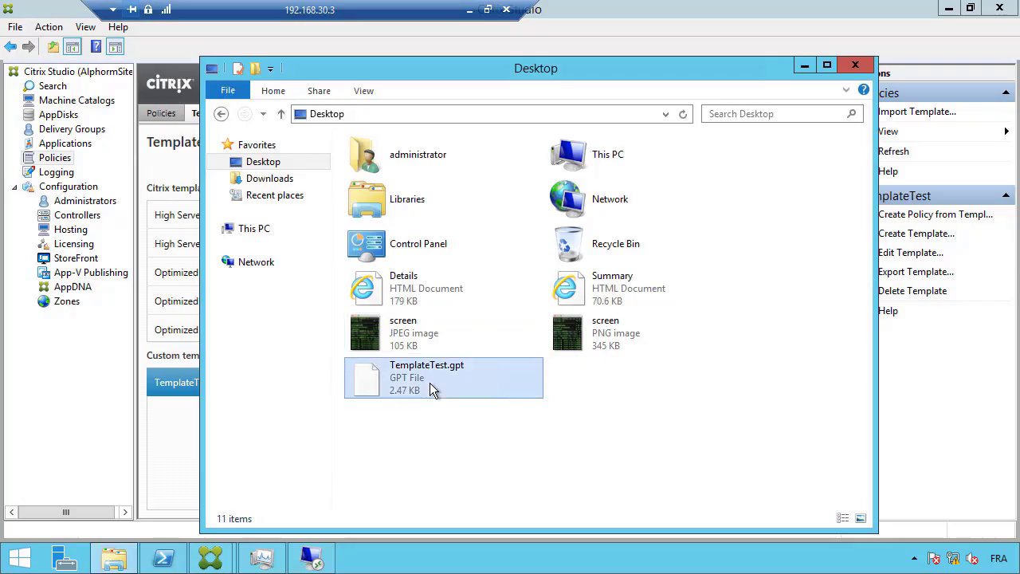
pyautogui.click(804, 67)
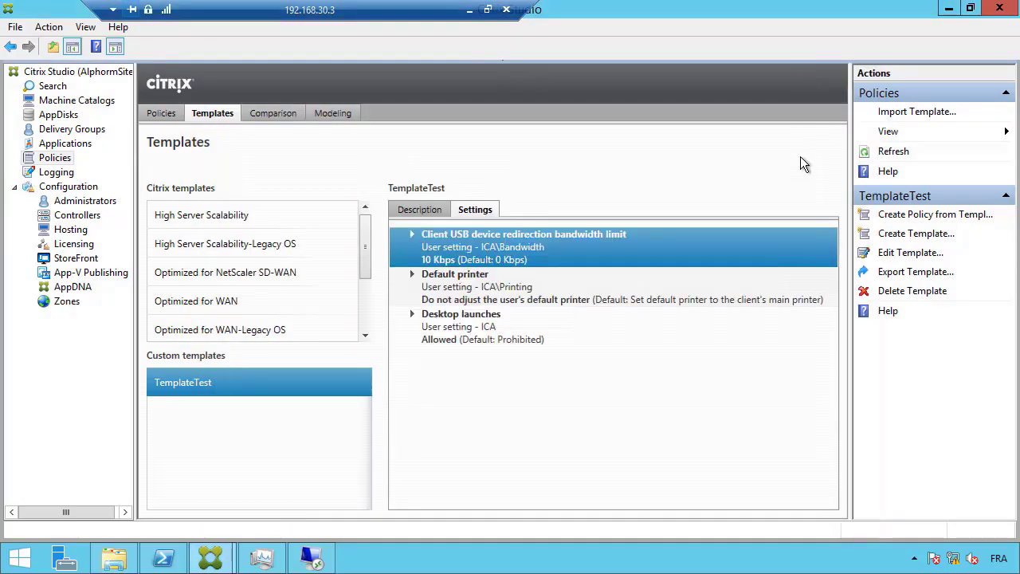
# Pick TemplateTest.gpt in the Import Template file picker, then cancel the import
pyautogui.click(289, 215)
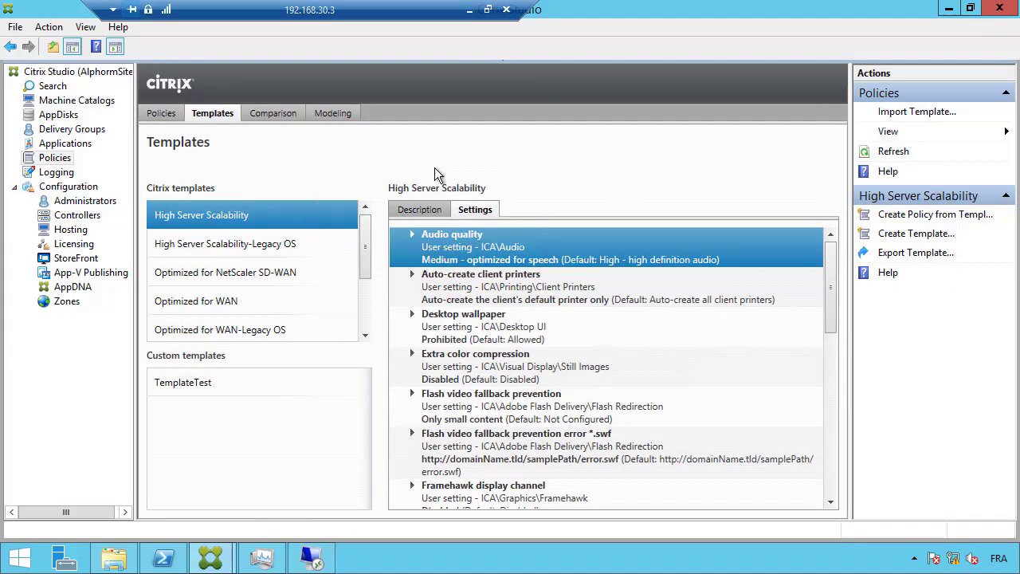
pyautogui.click(916, 114)
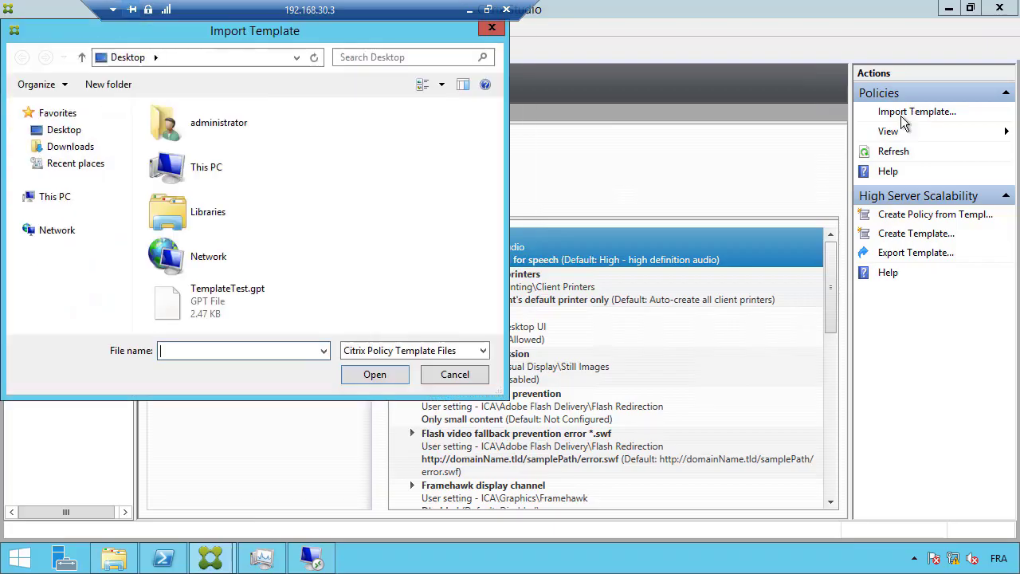
pyautogui.click(265, 302)
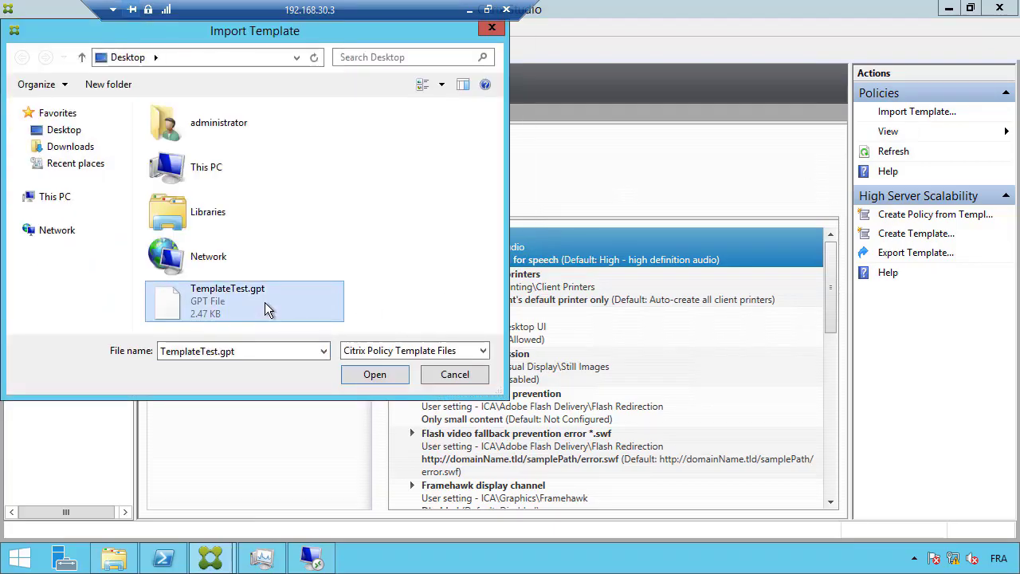
pyautogui.click(464, 377)
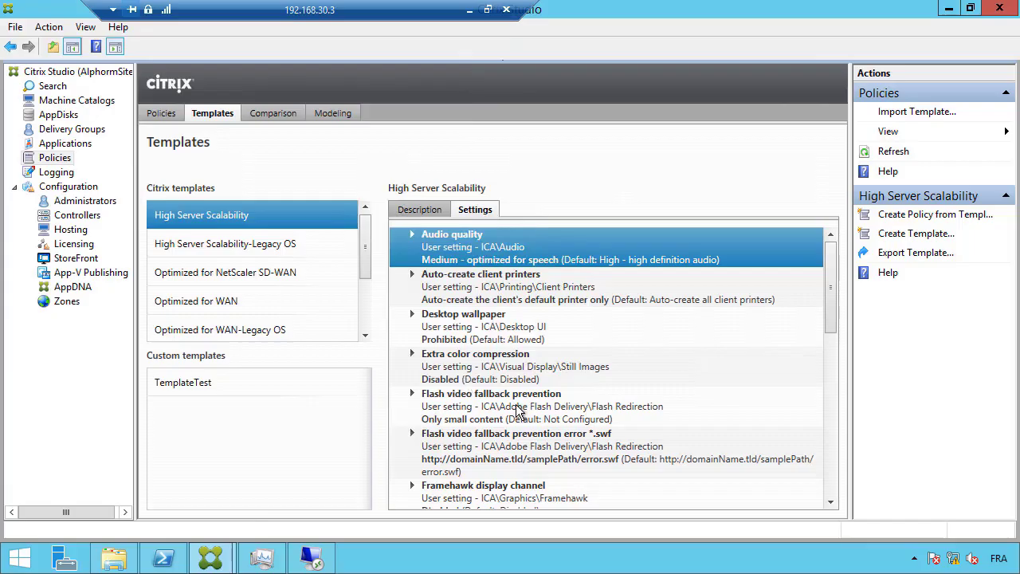